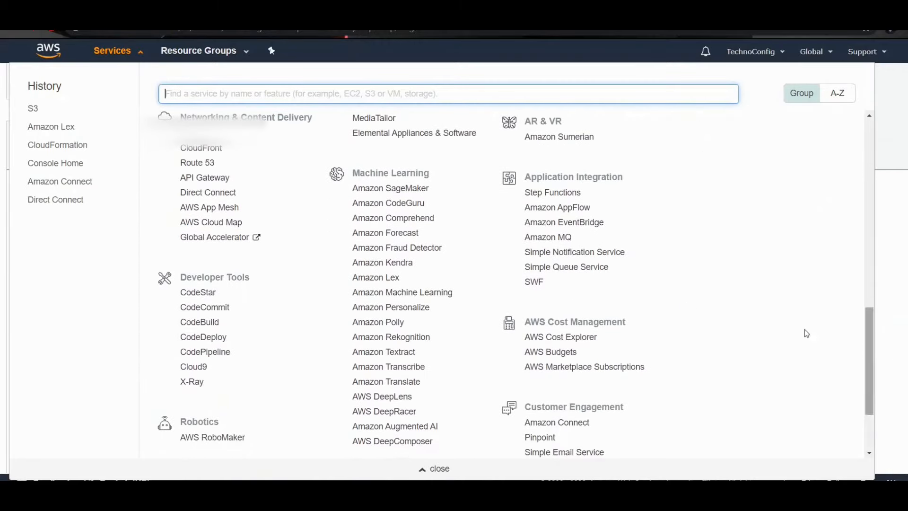
Step: Open the Amazon Lex service and go to its bots list without creating a sample bot
left_click(389, 283)
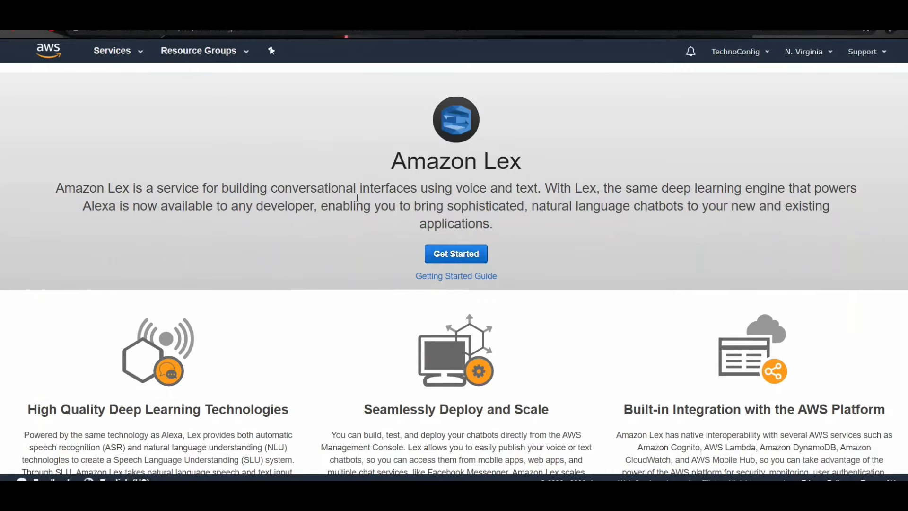
left_click(450, 256)
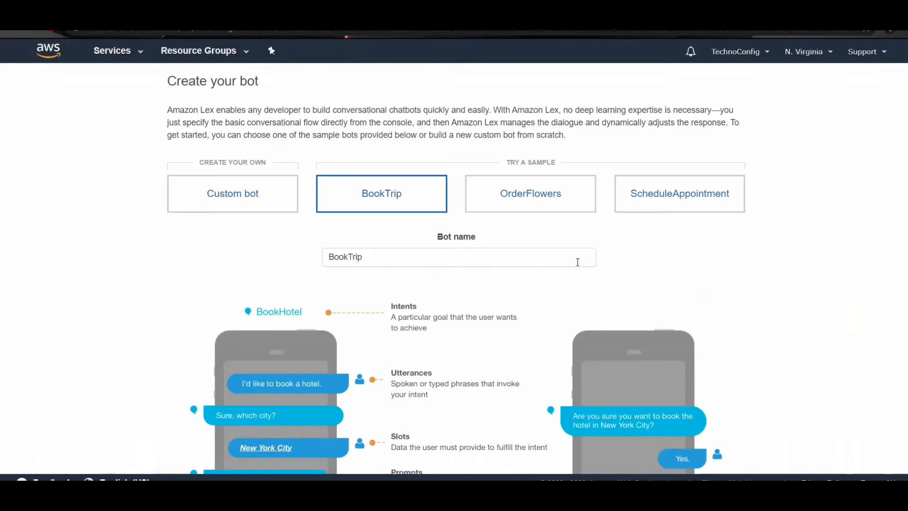
scroll(634, 395, "down", 8)
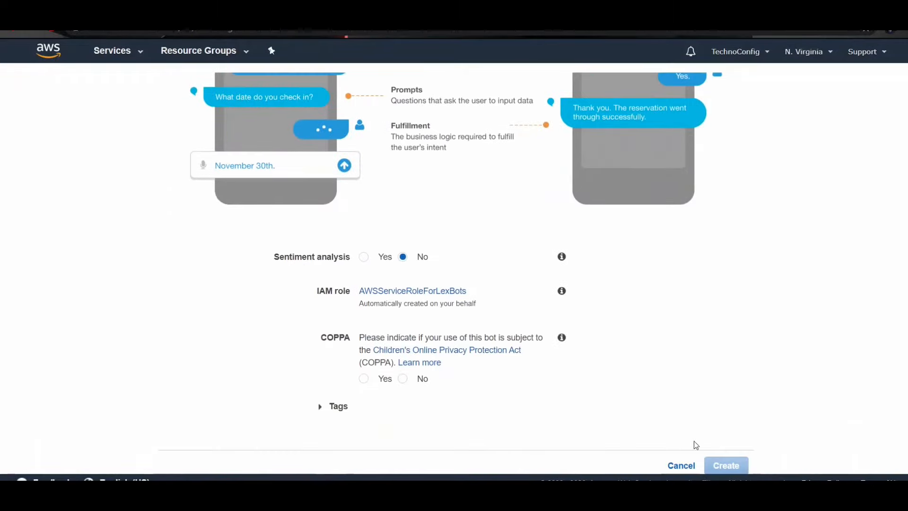
left_click(686, 466)
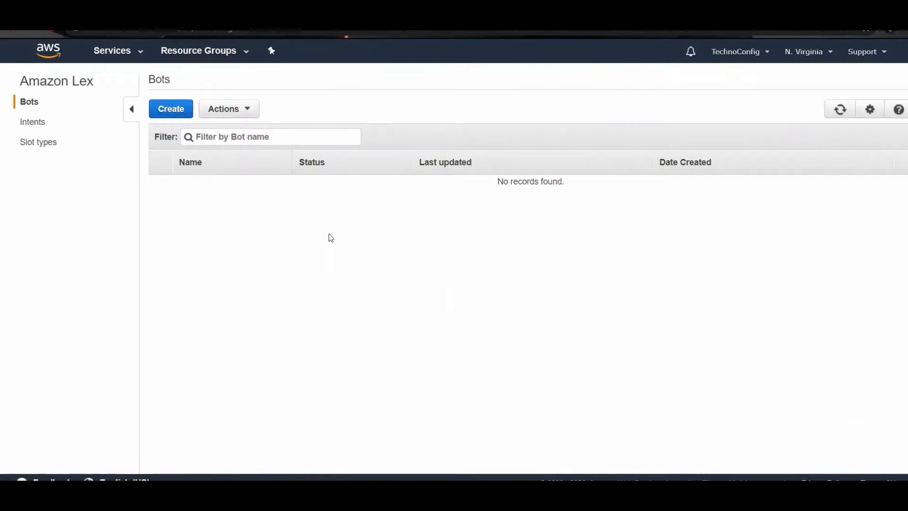
Step: Import the bot from CovidTriageBot.zip, overwriting the conflicting existing intents
left_click(231, 114)
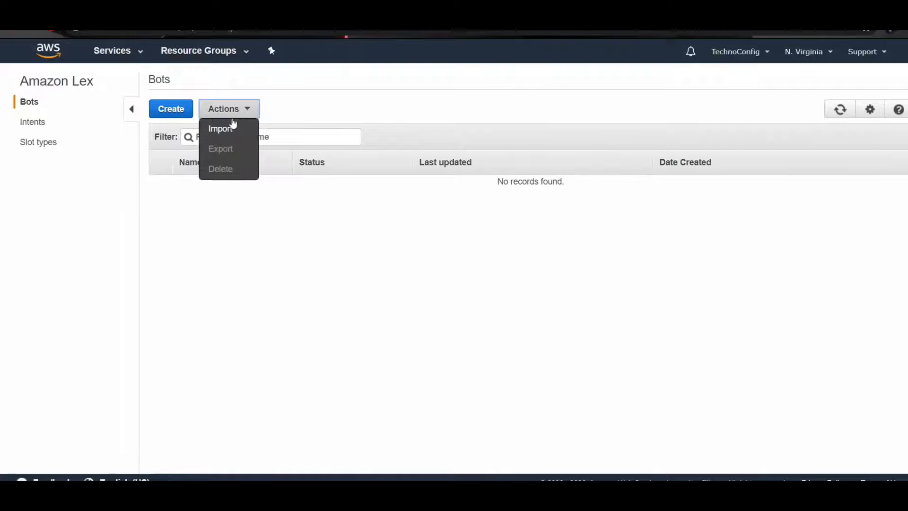
left_click(226, 135)
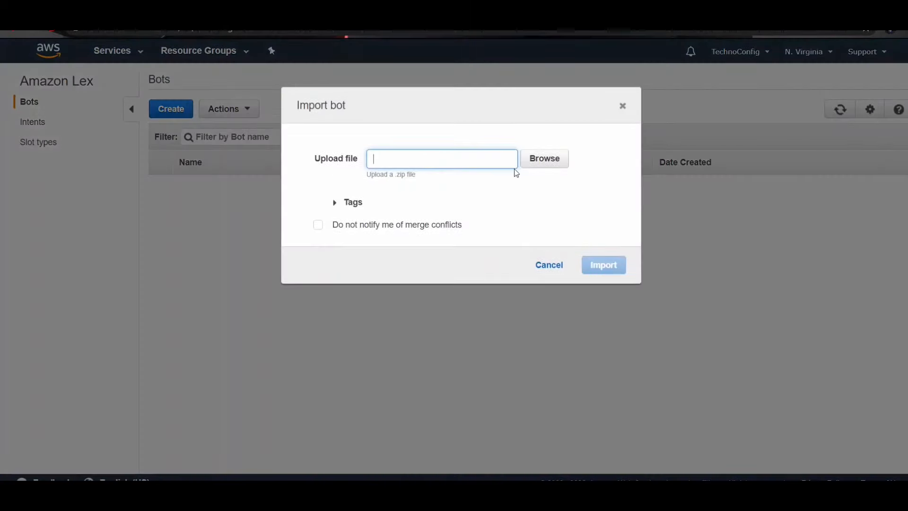
left_click(535, 160)
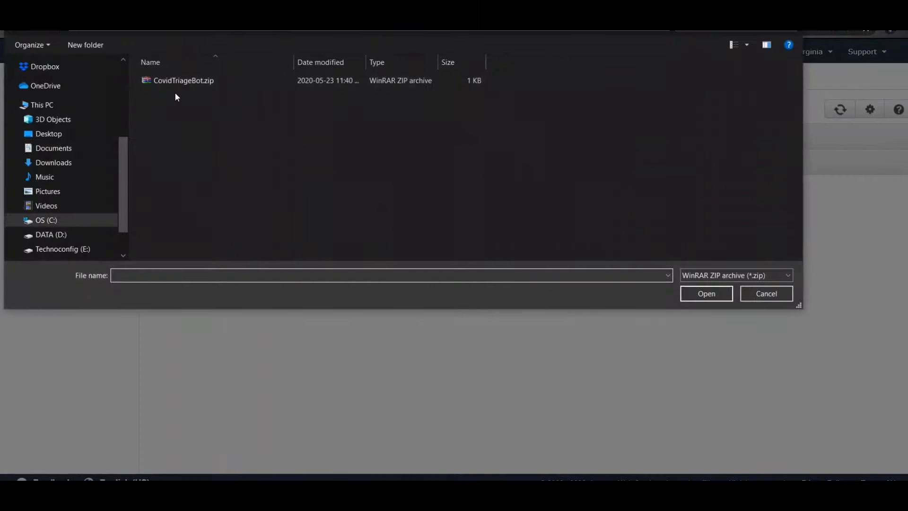
double_click(185, 83)
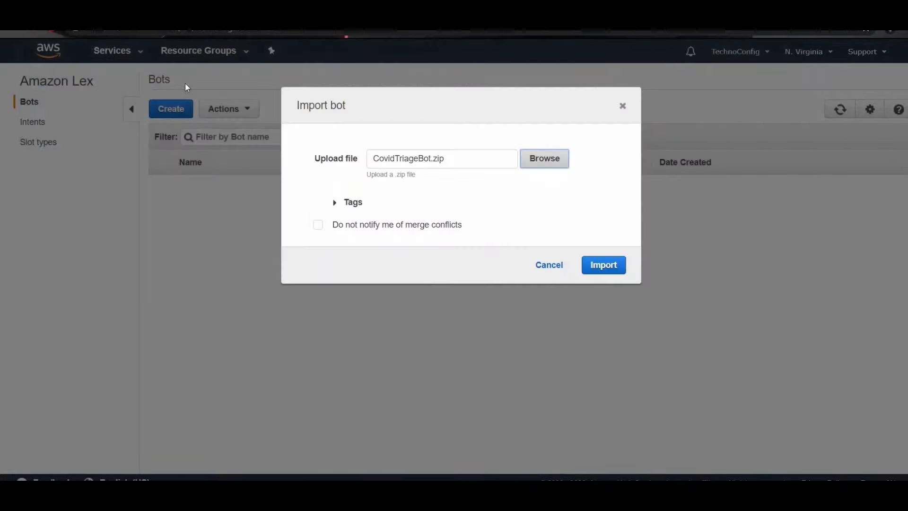
left_click(603, 266)
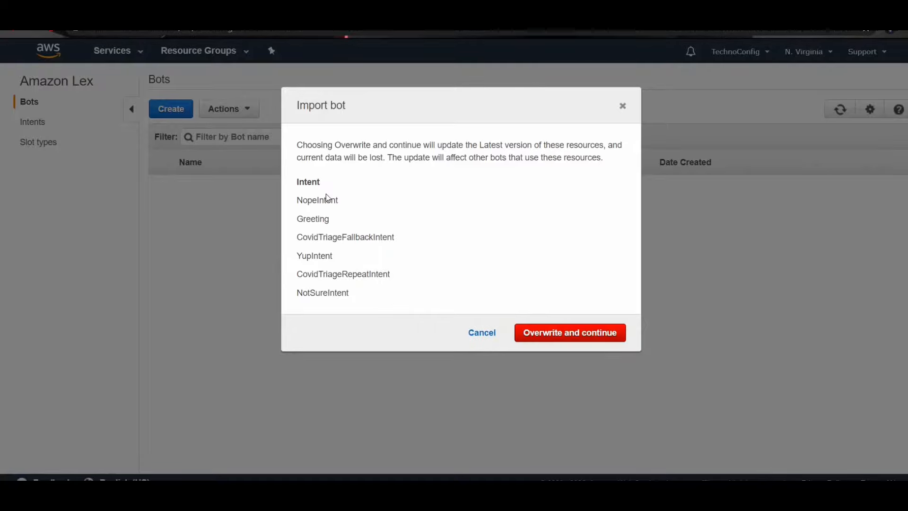
left_click(564, 335)
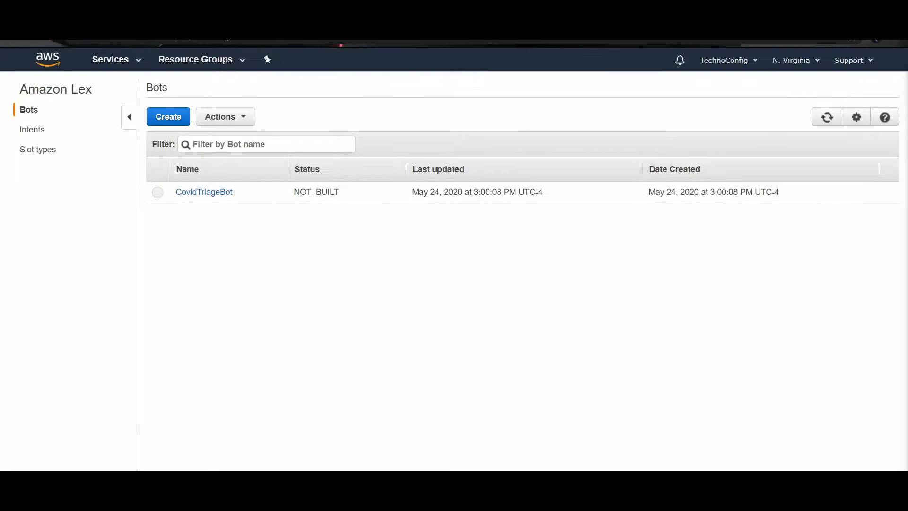
Step: In CovidTriageBot, set the fulfillment of CovidTriageFallbackIntent to the Lambda function CovidBotWithCodeHook and grant Lex permission to invoke it
left_click(203, 192)
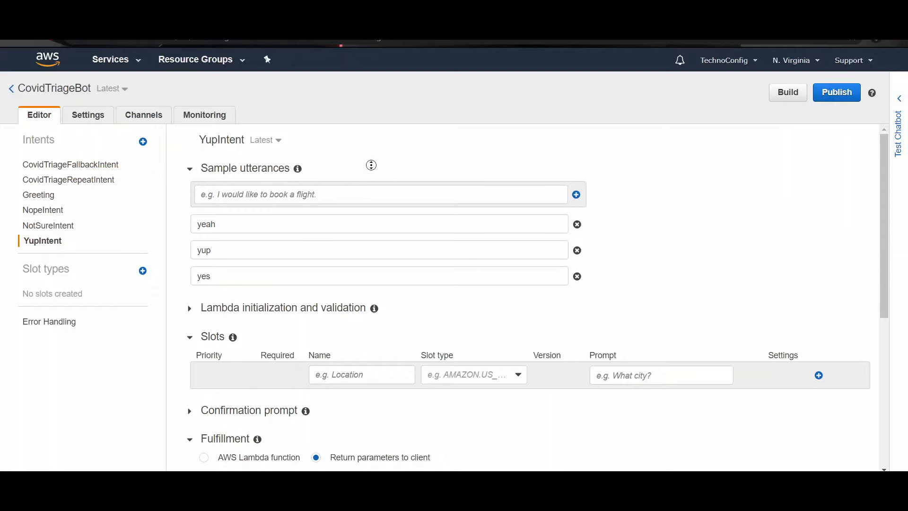
scroll(372, 165, "down", 2)
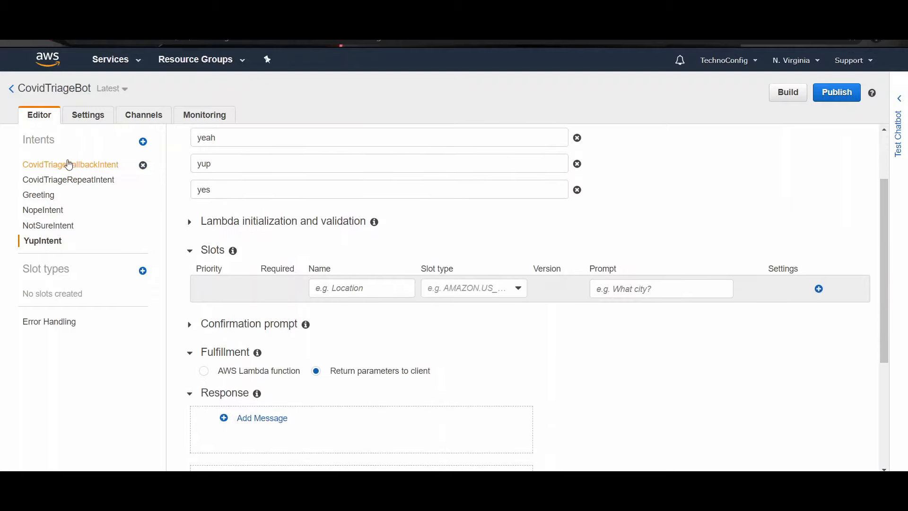
left_click(69, 166)
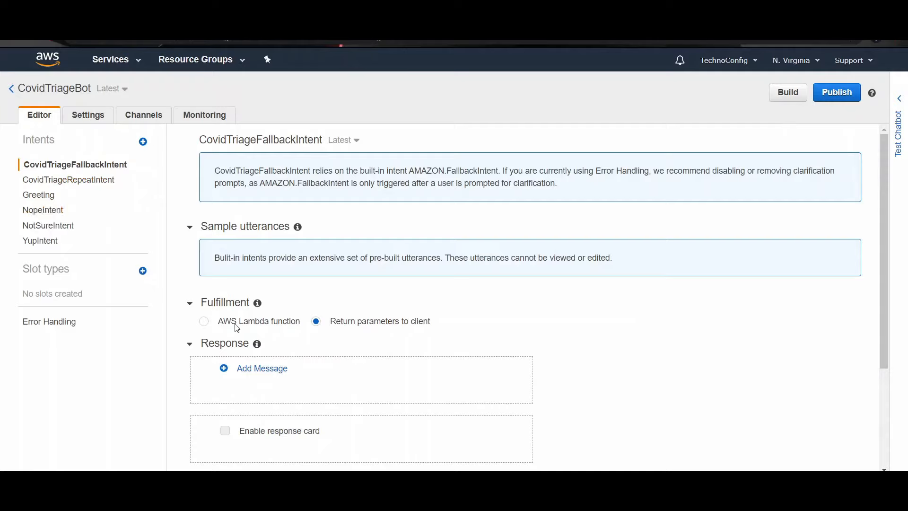
left_click(204, 323)
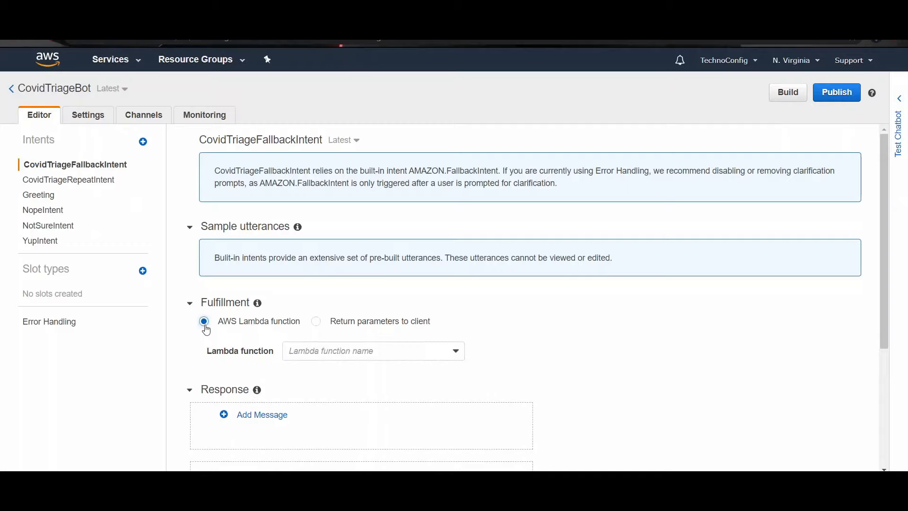
scroll(315, 306, "down", 2)
left_click(323, 299)
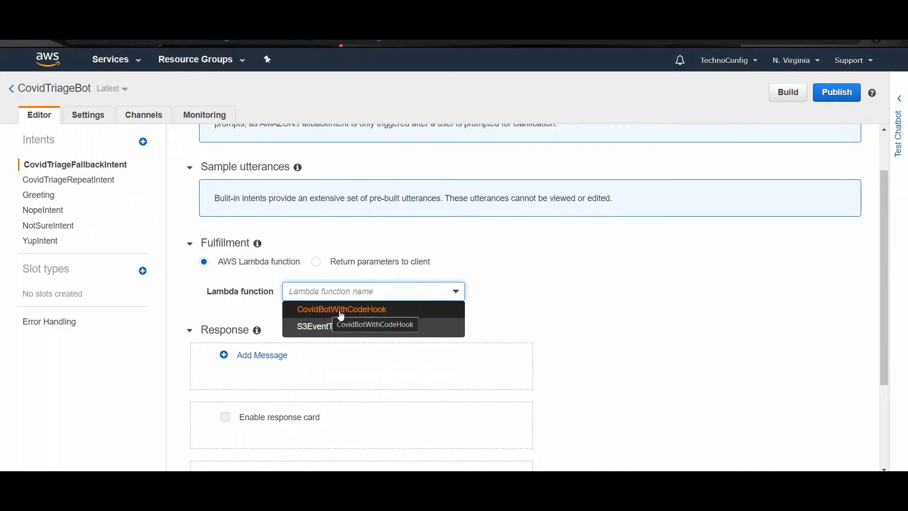
left_click(340, 312)
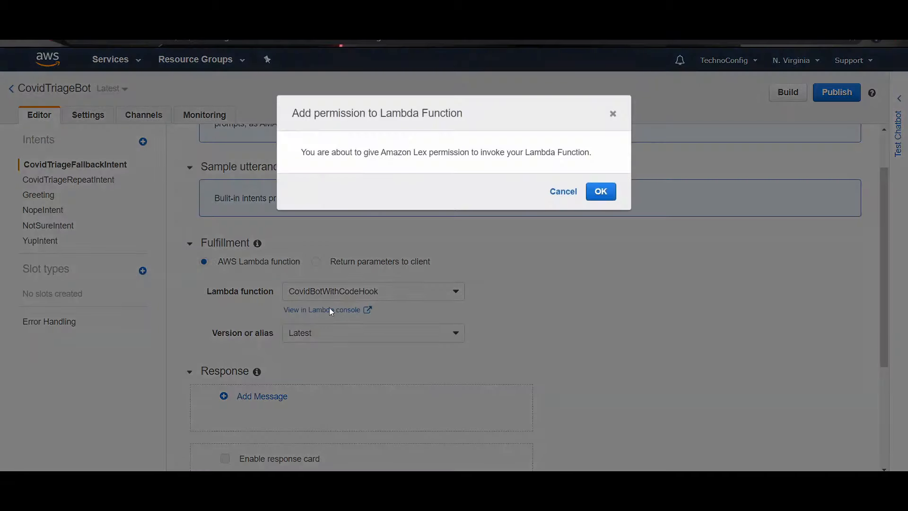
left_click(599, 200)
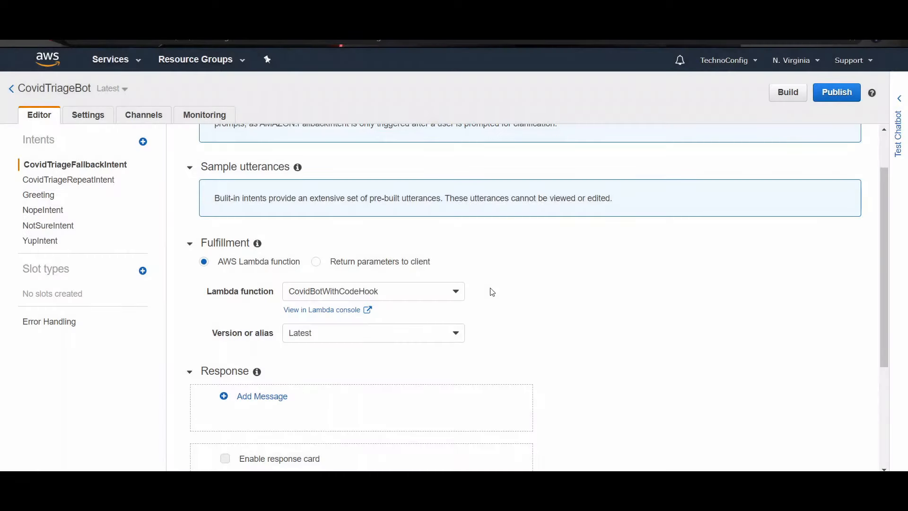
scroll(500, 284, "down", 2)
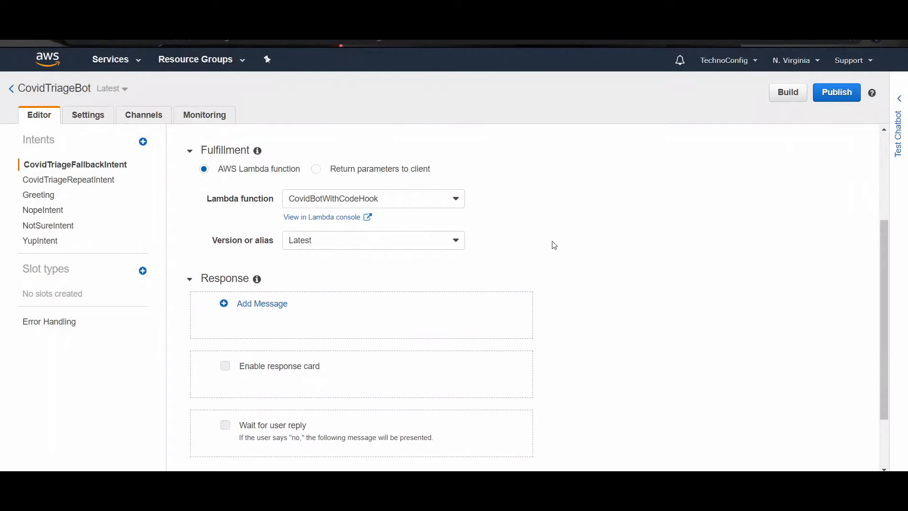
Step: Enable the initialization and validation code hook for CovidTriageRepeatIntent with CovidBotWithCodeHook, version Latest, and grant the invoke permission
left_click(53, 180)
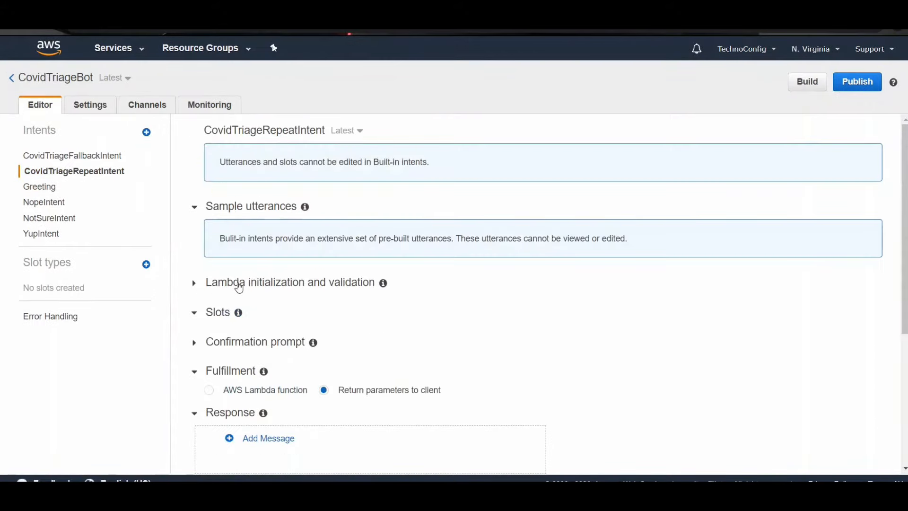
left_click(262, 283)
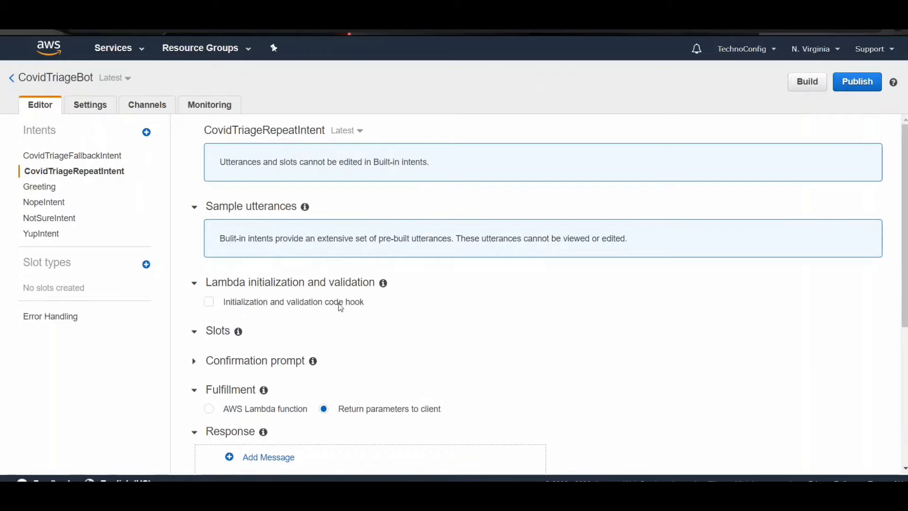
left_click(208, 303)
left_click(326, 333)
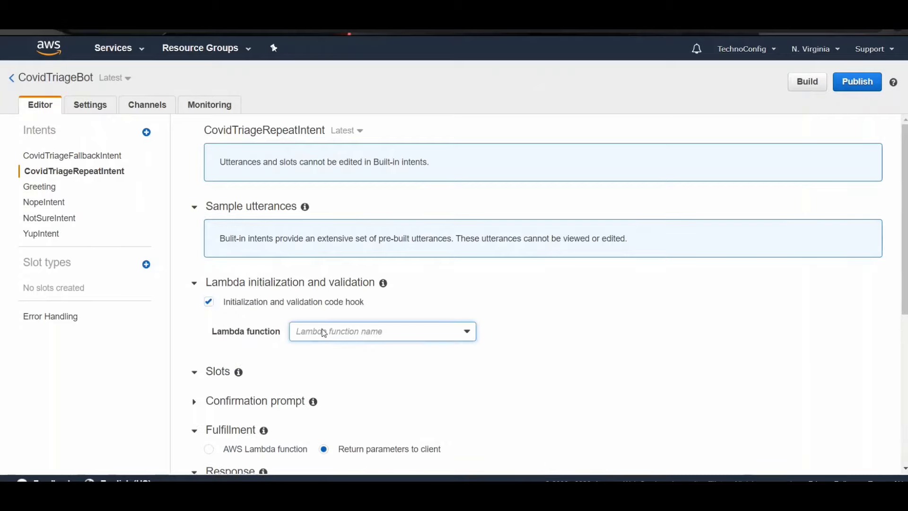
left_click(334, 353)
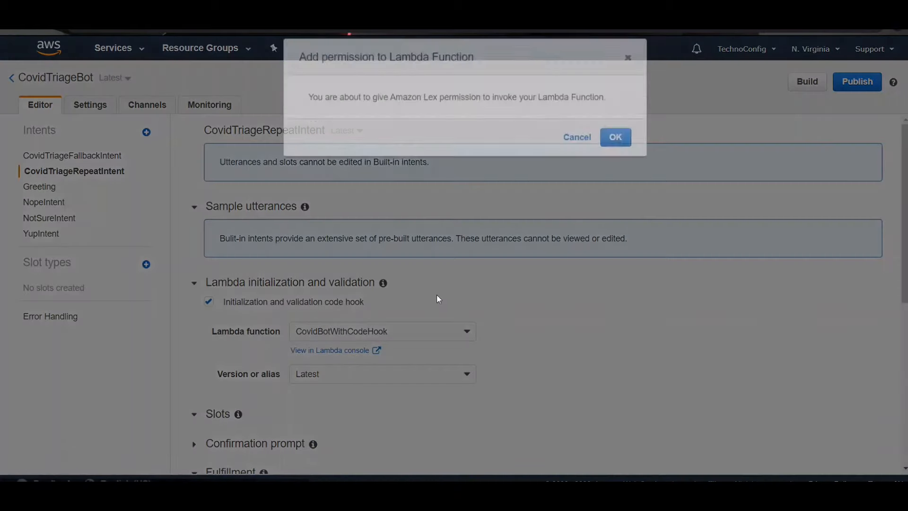
left_click(603, 185)
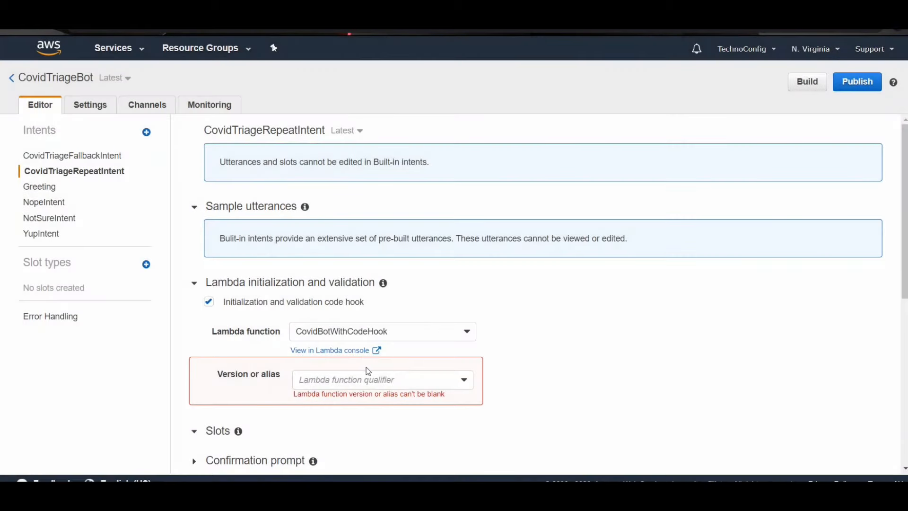
left_click(367, 380)
left_click(358, 416)
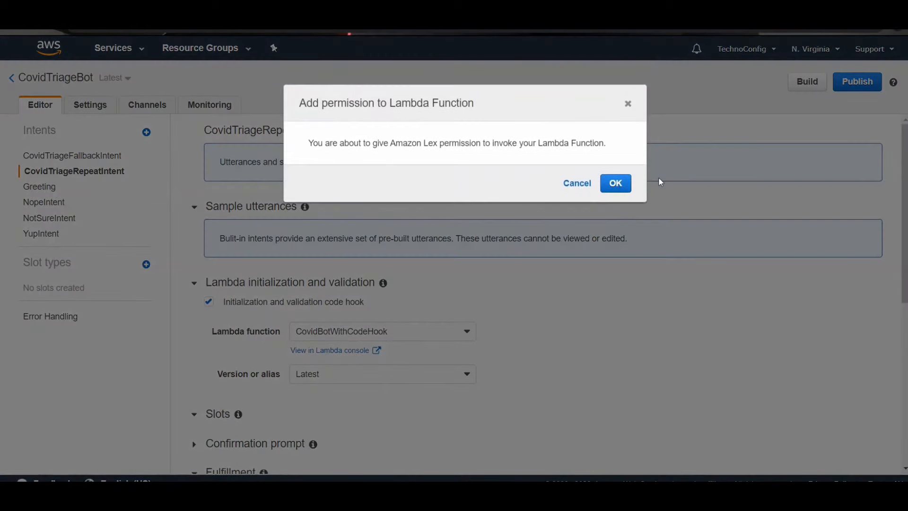
left_click(615, 183)
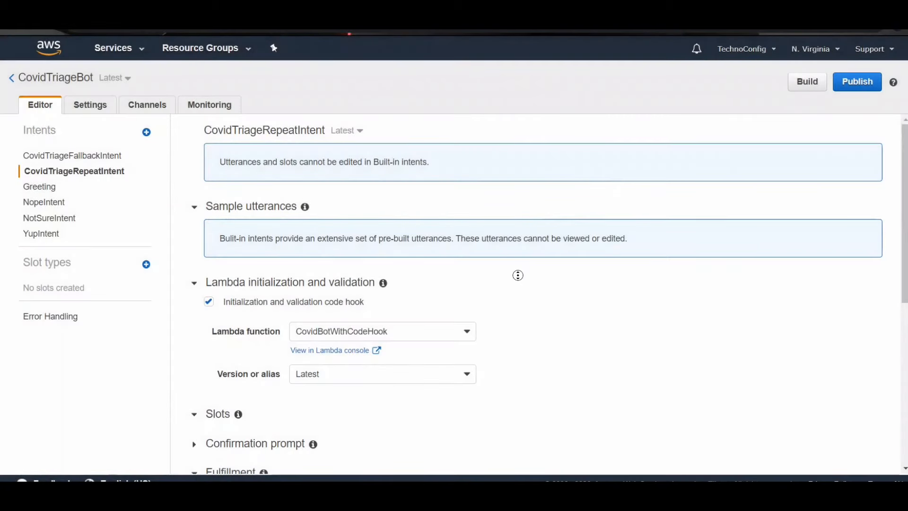
Step: Set the fulfillment of CovidTriageRepeatIntent to the AWS Lambda function CovidBotWithCodeHook
scroll(516, 301, "down", 2)
scroll(516, 301, "down", 5)
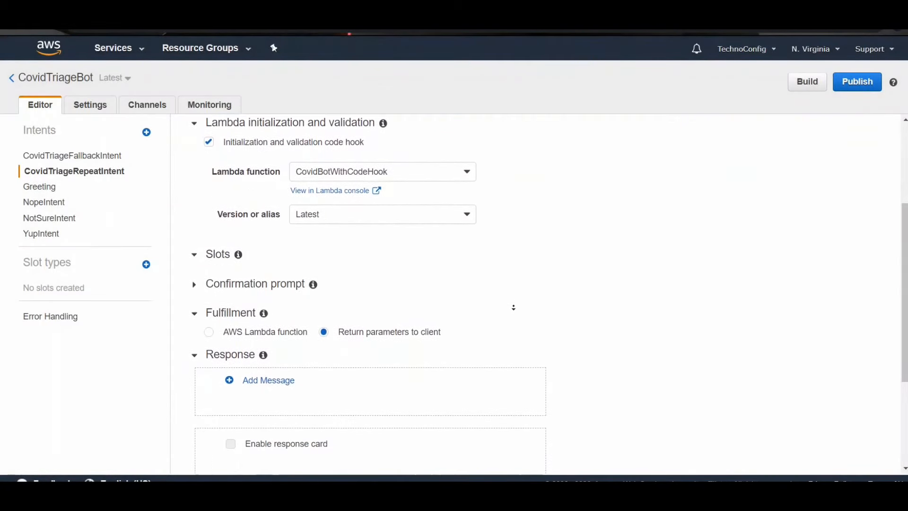
scroll(514, 308, "down", 2)
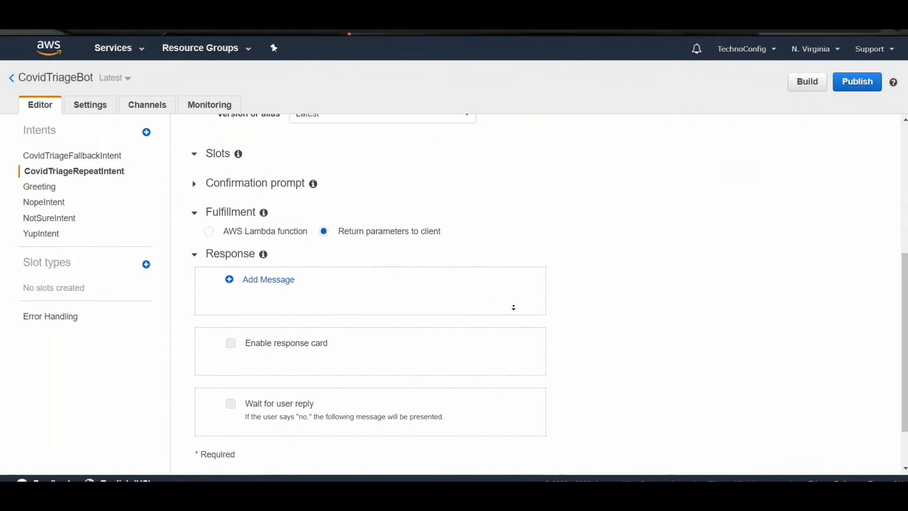
left_click(208, 223)
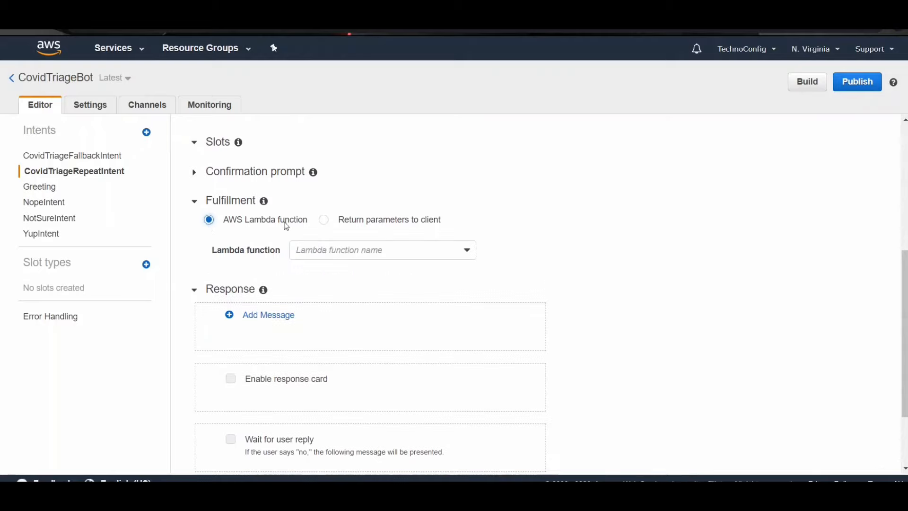
left_click(327, 250)
left_click(331, 269)
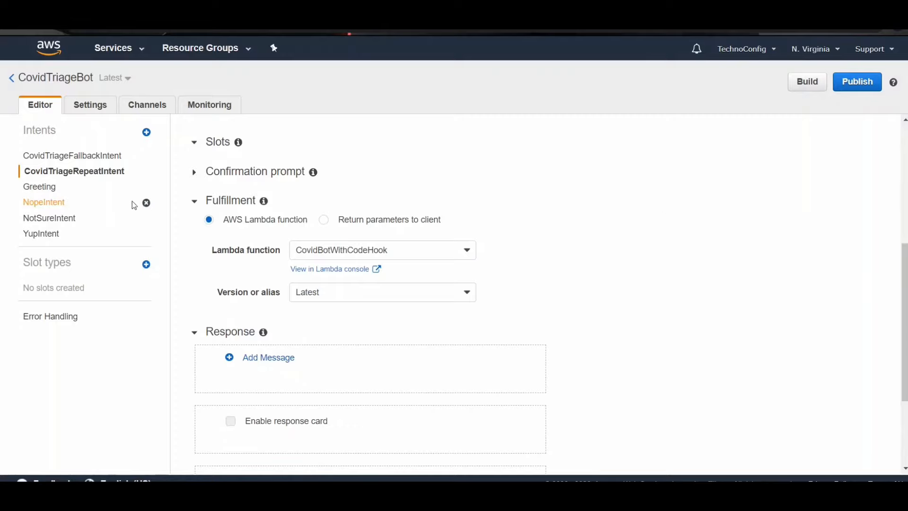
Step: Enable the initialization and validation code hook for the Greeting intent with CovidBotWithCodeHook and grant the invoke permission
left_click(53, 188)
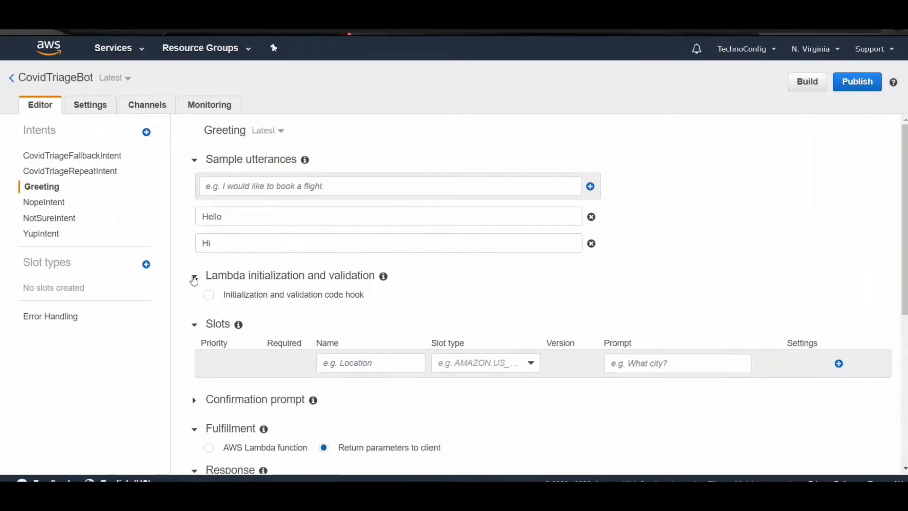
left_click(209, 294)
left_click(374, 326)
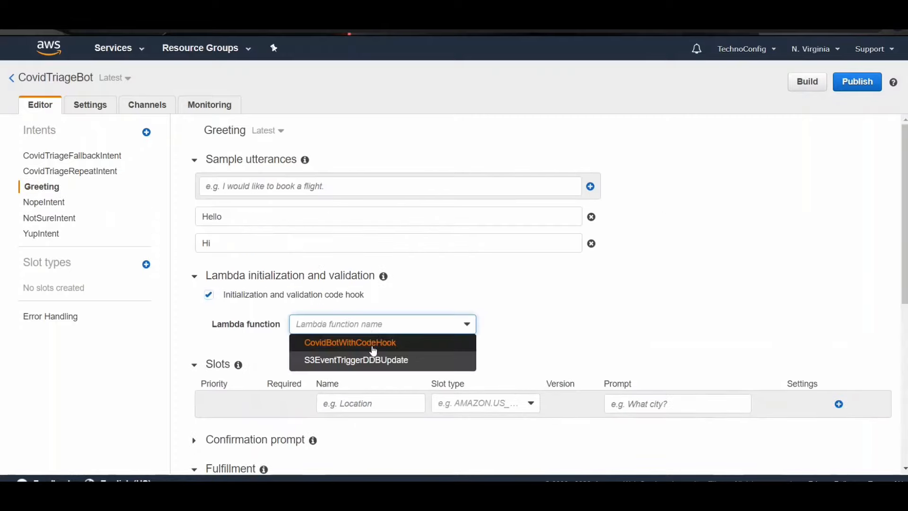
left_click(373, 343)
left_click(615, 185)
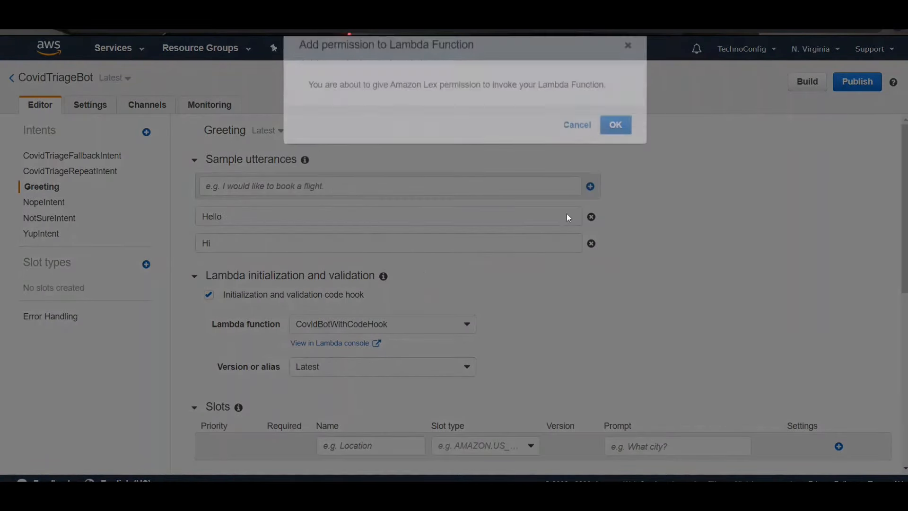
left_click(425, 250)
Step: Set the fulfillment of the Greeting intent to the AWS Lambda function CovidBotWithCodeHook
scroll(522, 361, "down", 5)
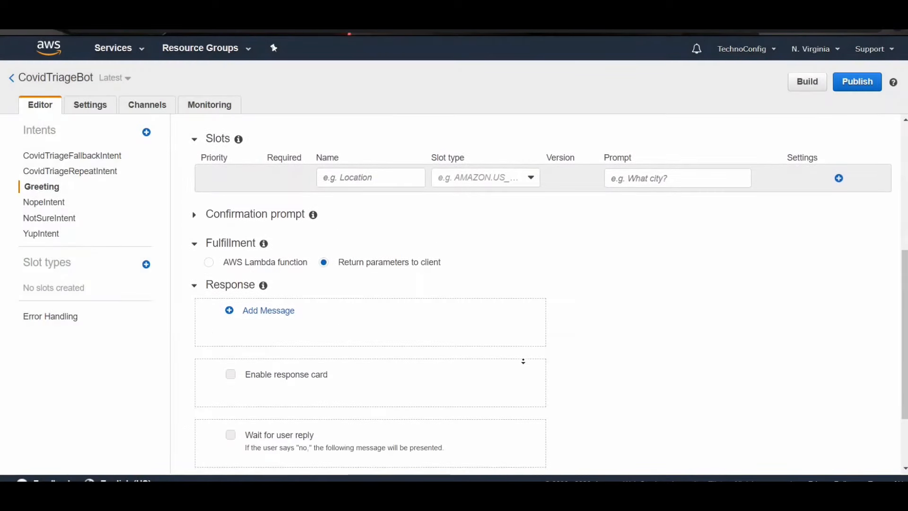
scroll(523, 361, "down", 1)
left_click(208, 212)
left_click(362, 244)
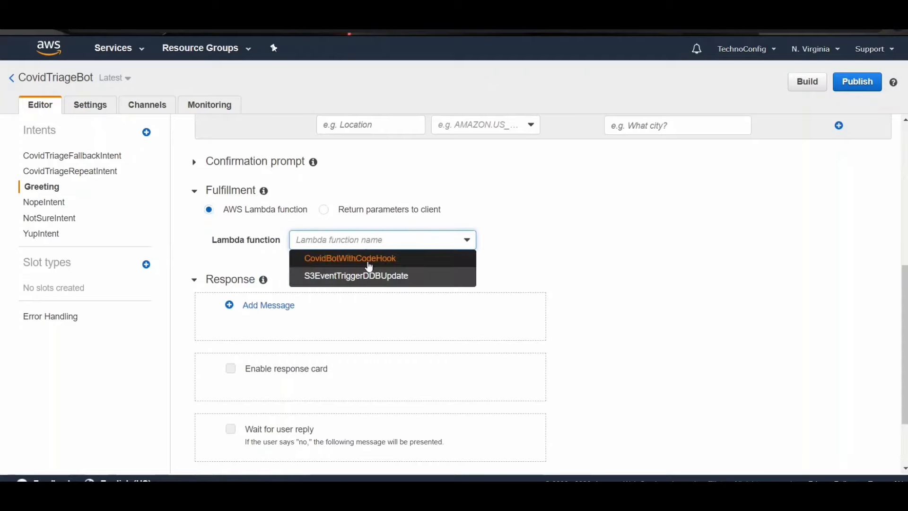
left_click(370, 258)
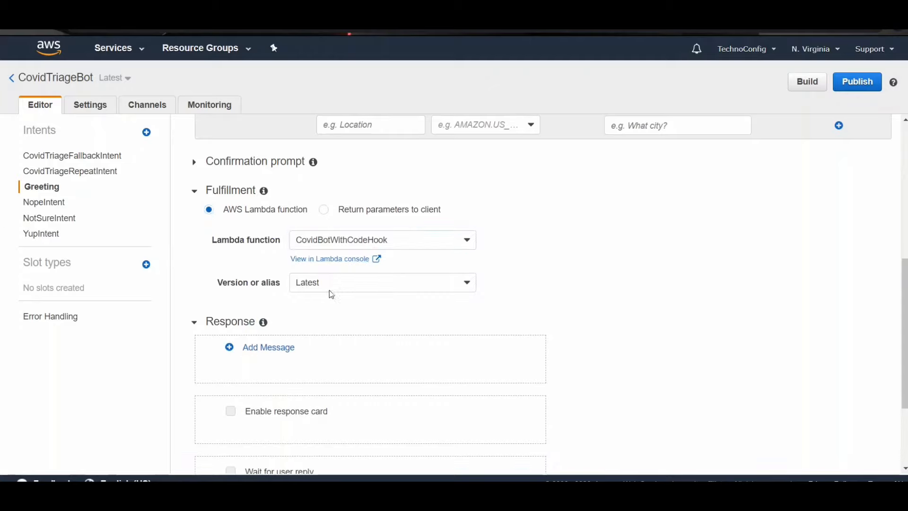
Step: Enable the initialization and validation code hook for NopeIntent with CovidBotWithCodeHook and grant Amazon Lex the invoke permission
left_click(40, 202)
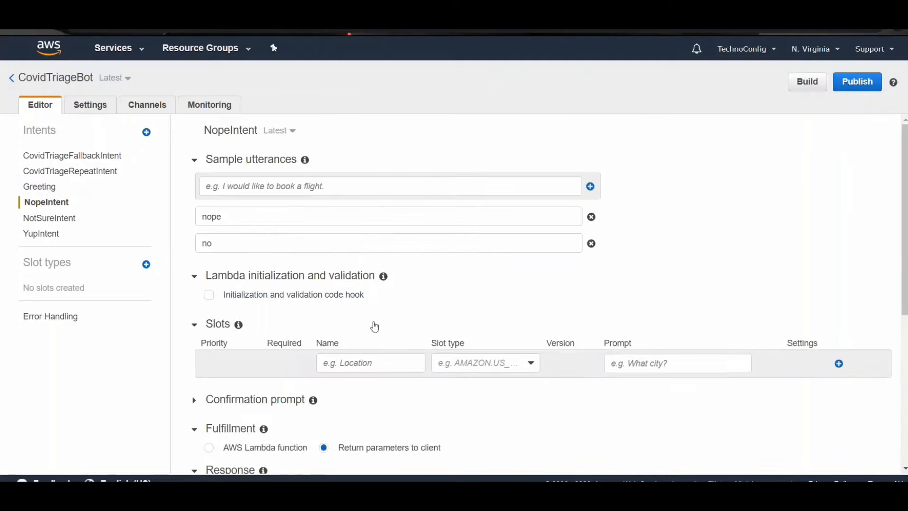
left_click(209, 295)
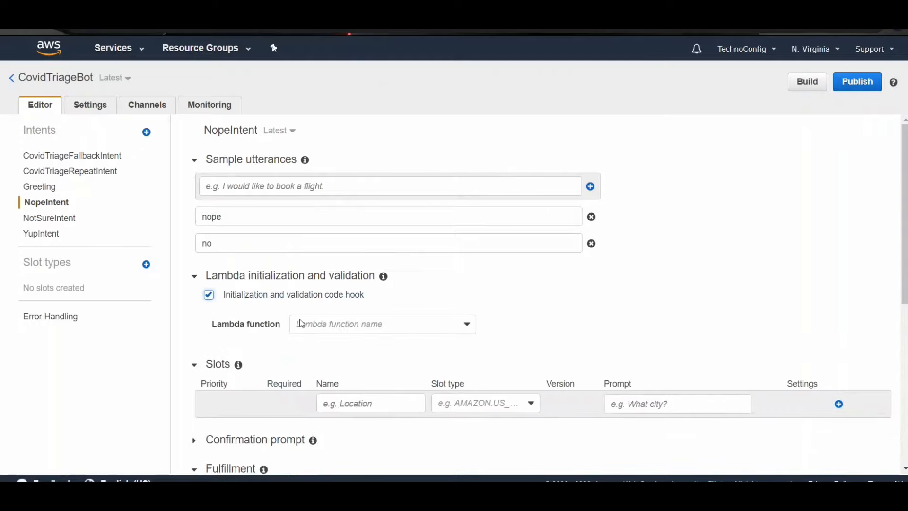
left_click(322, 333)
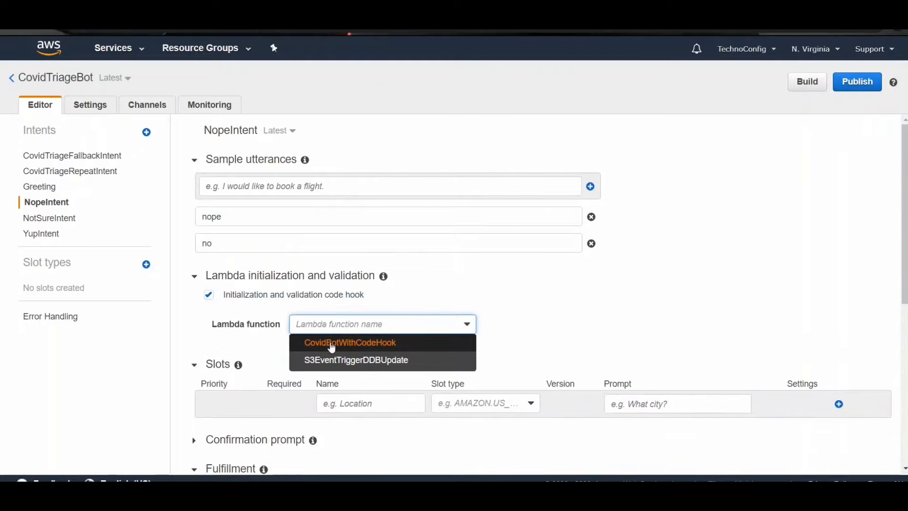
left_click(327, 341)
left_click(614, 178)
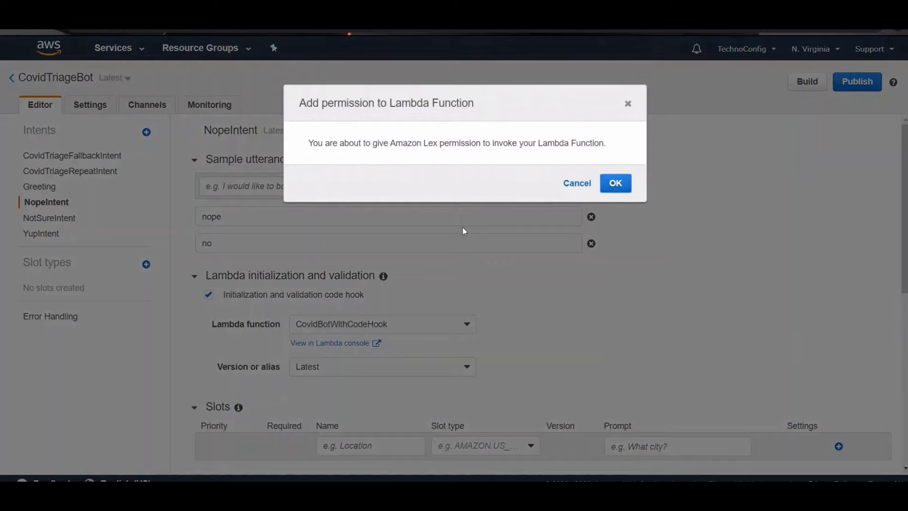
Step: Set the fulfillment of NopeIntent to the AWS Lambda function CovidBotWithCodeHook
scroll(515, 223, "down", 7)
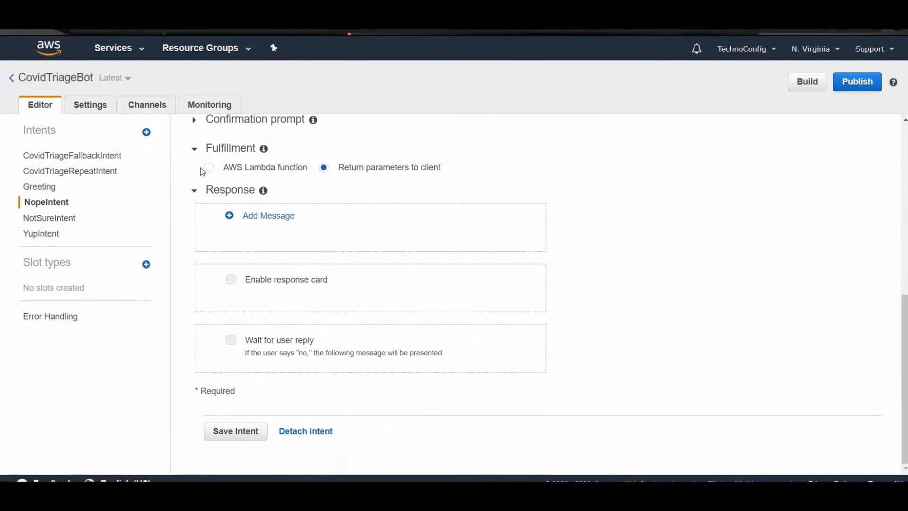
left_click(208, 169)
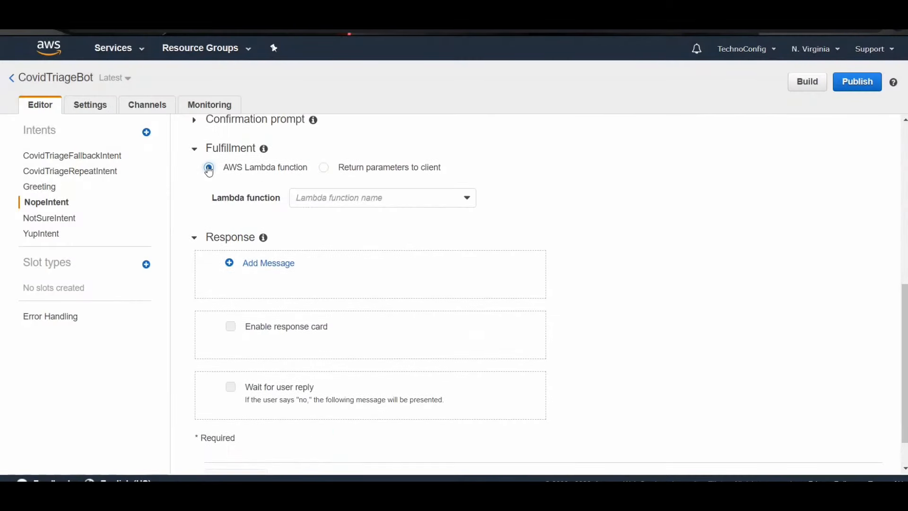
left_click(322, 204)
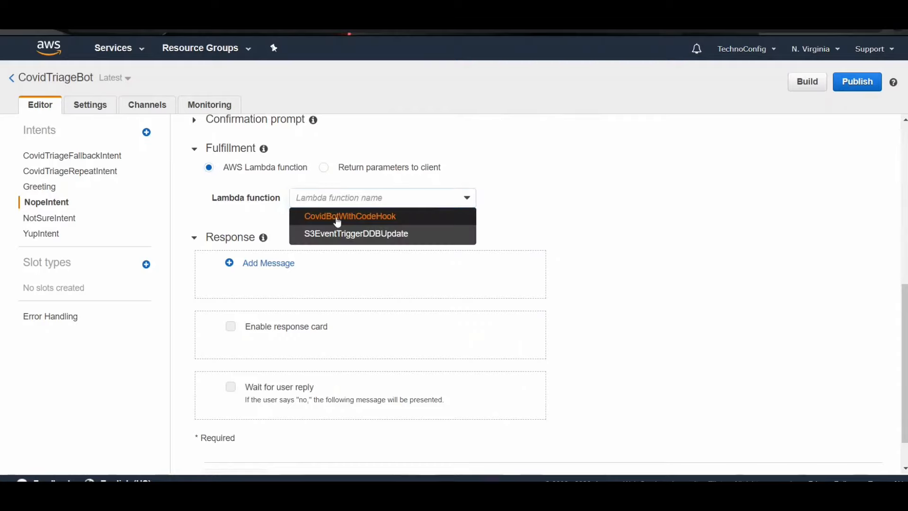
left_click(336, 218)
Step: Enable the initialization and validation code hook for NotSureIntent with CovidBotWithCodeHook and grant the invoke permission
left_click(59, 223)
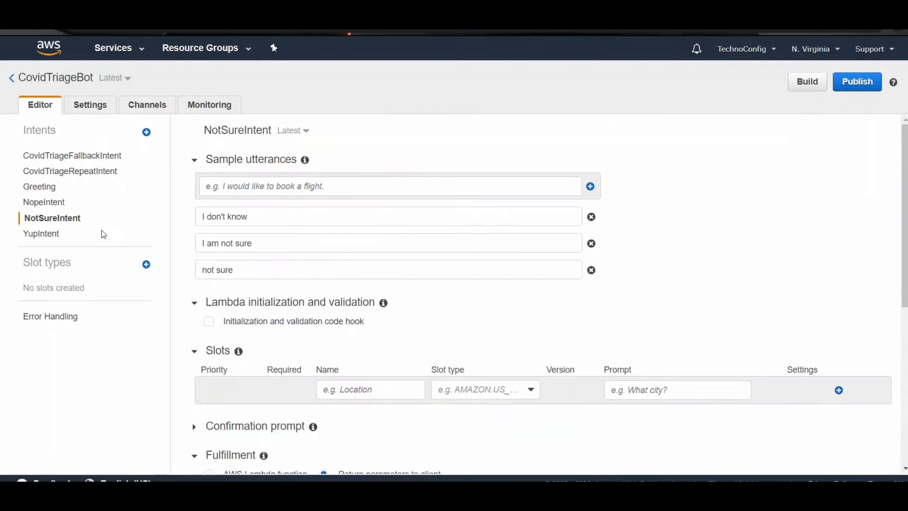
left_click(213, 324)
left_click(320, 351)
left_click(324, 369)
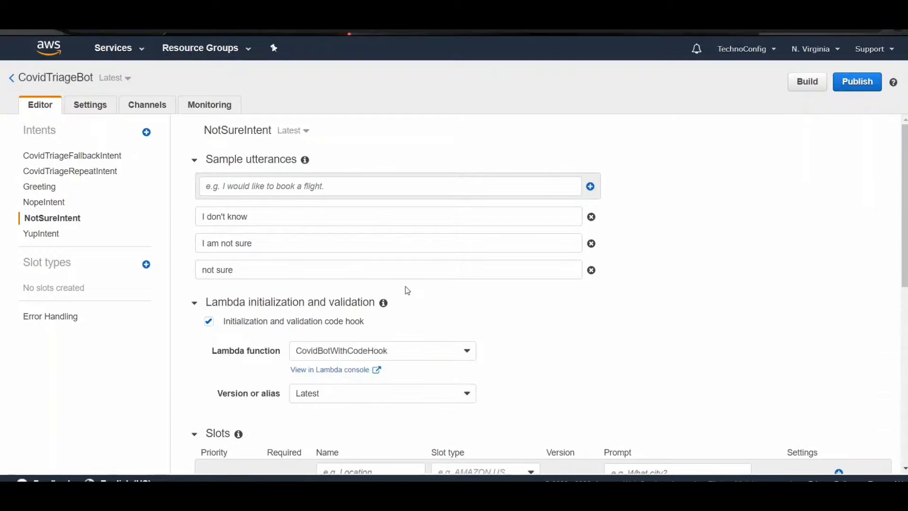
key("Return")
Step: Set the fulfillment of NotSureIntent to the AWS Lambda function CovidBotWithCodeHook
scroll(510, 364, "down", 5)
scroll(510, 389, "down", 1)
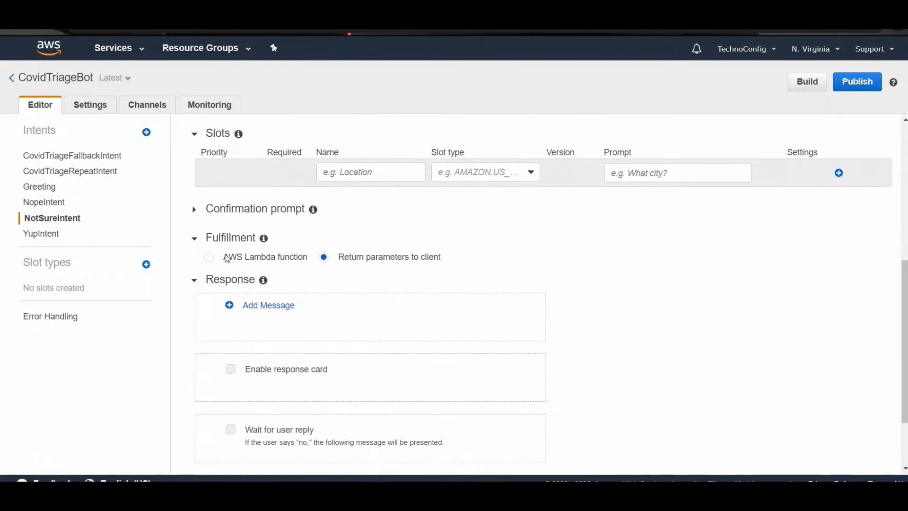
left_click(209, 259)
left_click(371, 288)
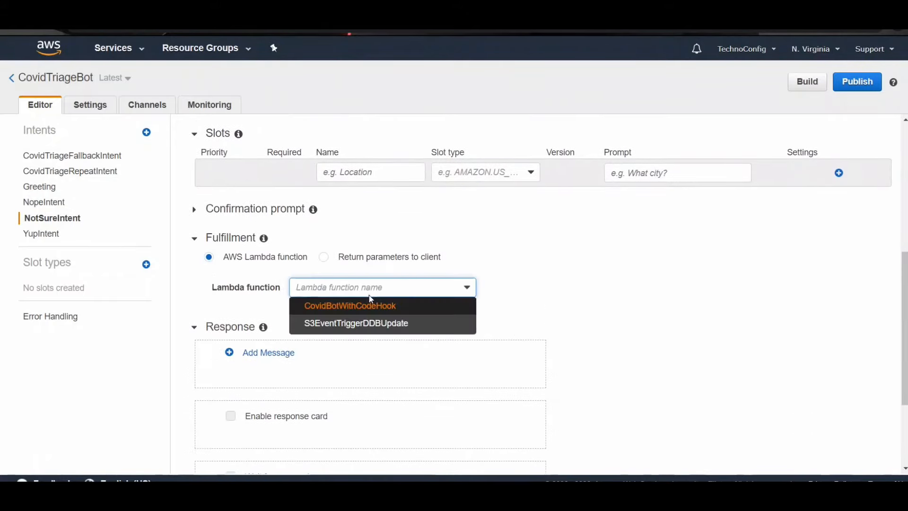
left_click(372, 307)
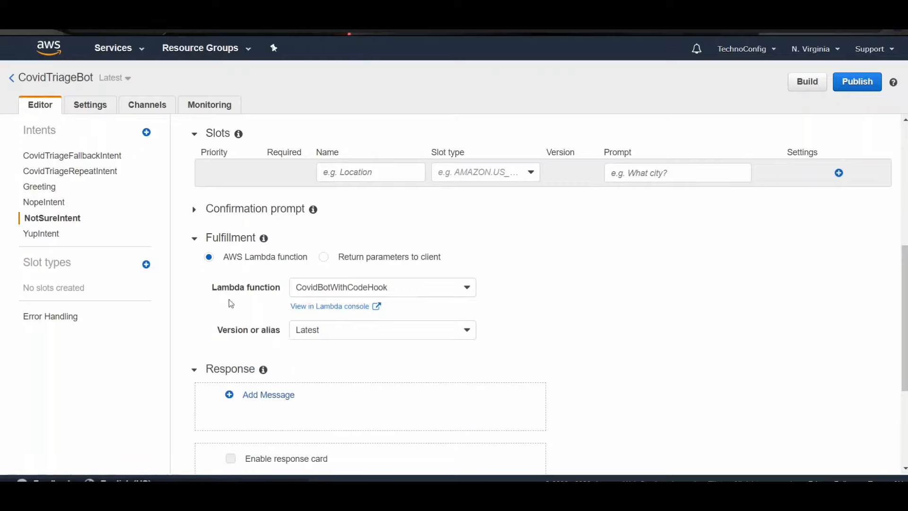
Step: Enable the initialization and validation code hook for YupIntent with CovidBotWithCodeHook and grant the invoke permission
left_click(55, 236)
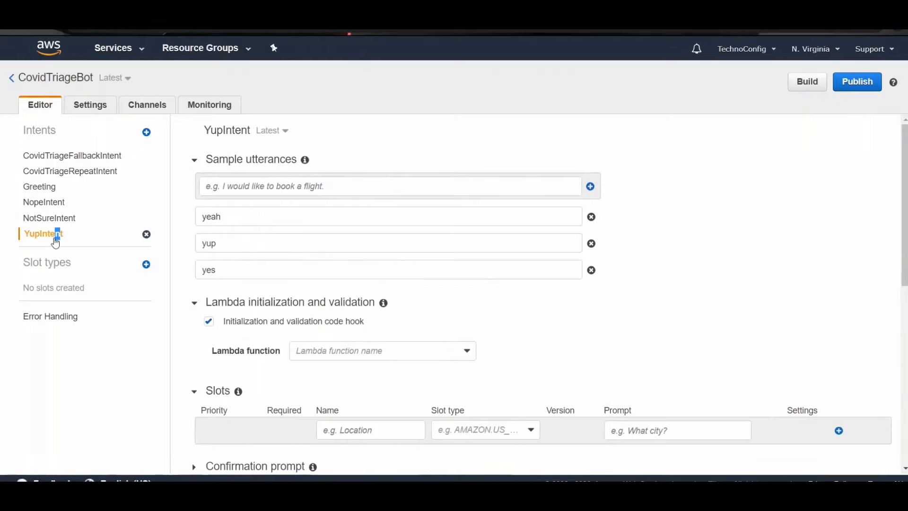
left_click(210, 322)
left_click(356, 351)
left_click(356, 369)
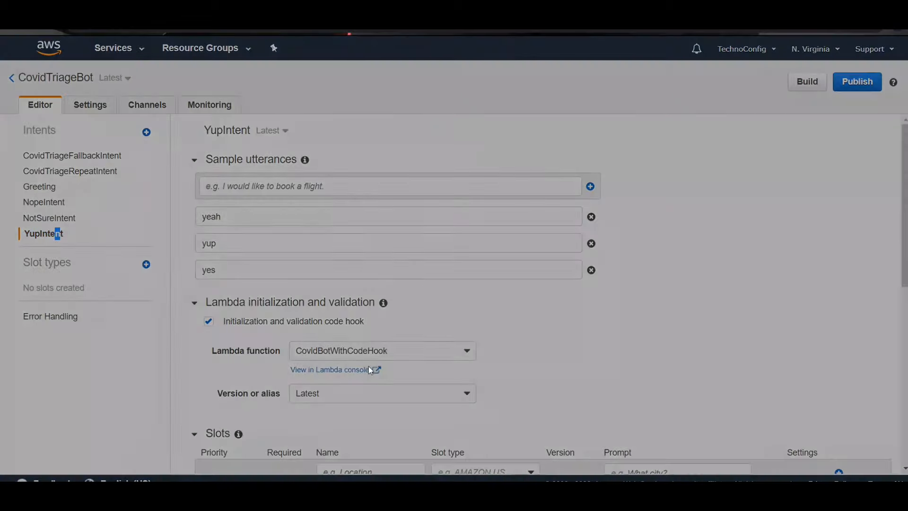
left_click(609, 187)
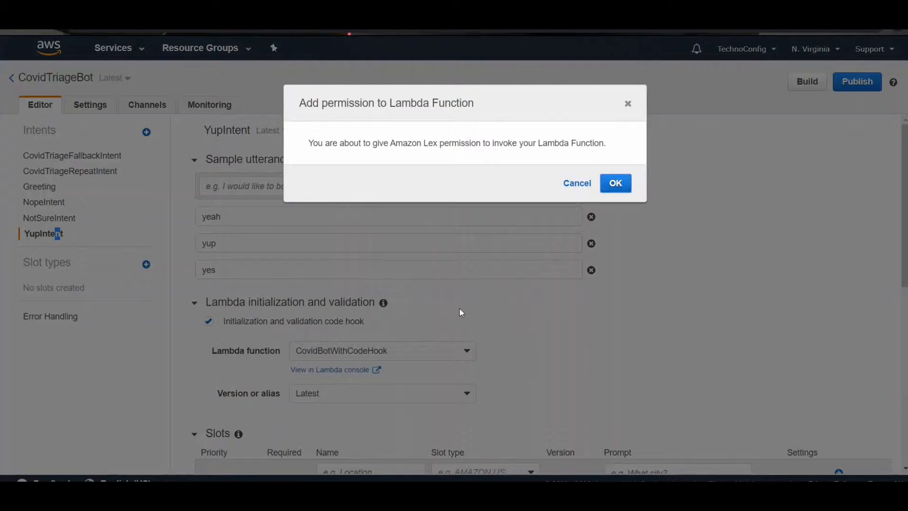
left_click(614, 184)
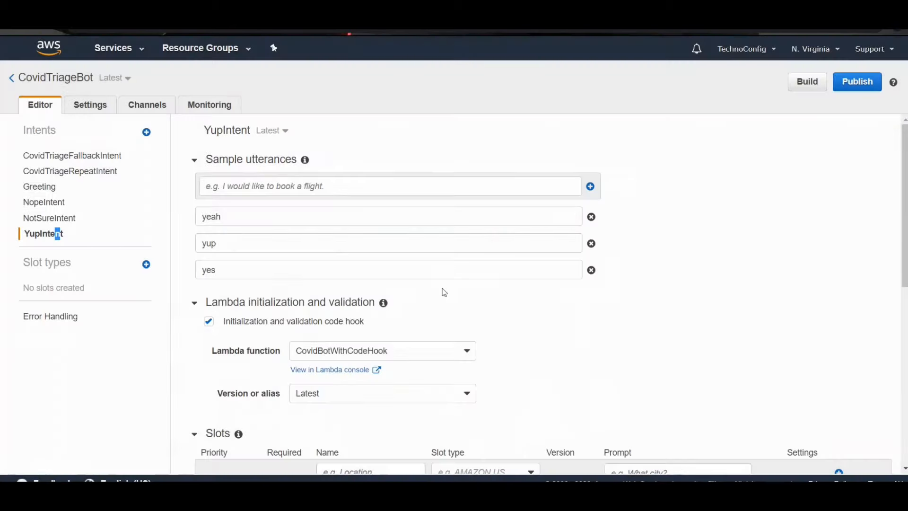
Step: Set the fulfillment of YupIntent to the AWS Lambda function CovidBotWithCodeHook
scroll(438, 347, "down", 6)
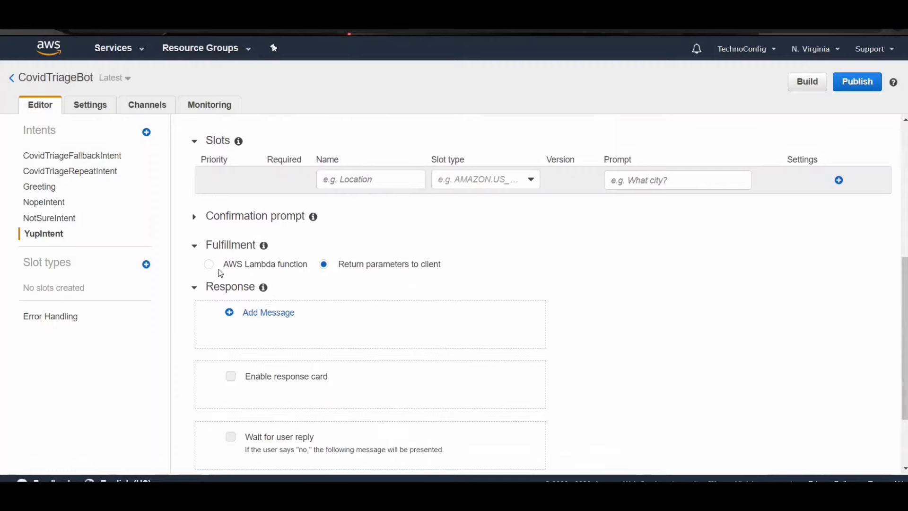
left_click(209, 265)
left_click(305, 294)
left_click(314, 314)
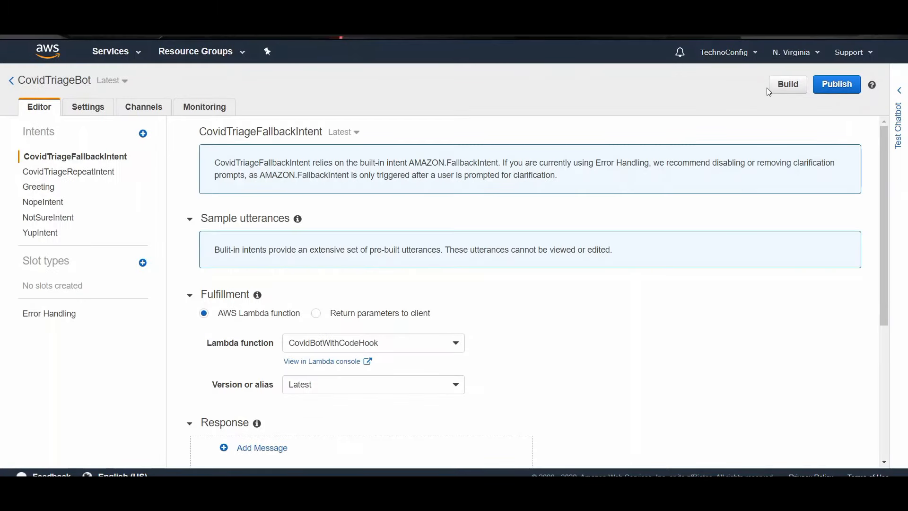
Step: Build CovidTriageBot, open its test chat and dismiss the build notification
left_click(774, 86)
left_click(662, 184)
left_click(901, 105)
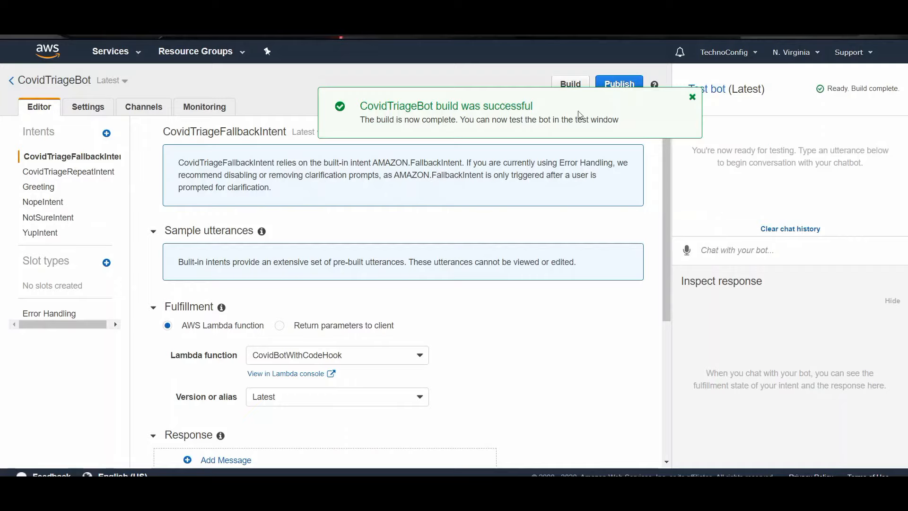
left_click(693, 97)
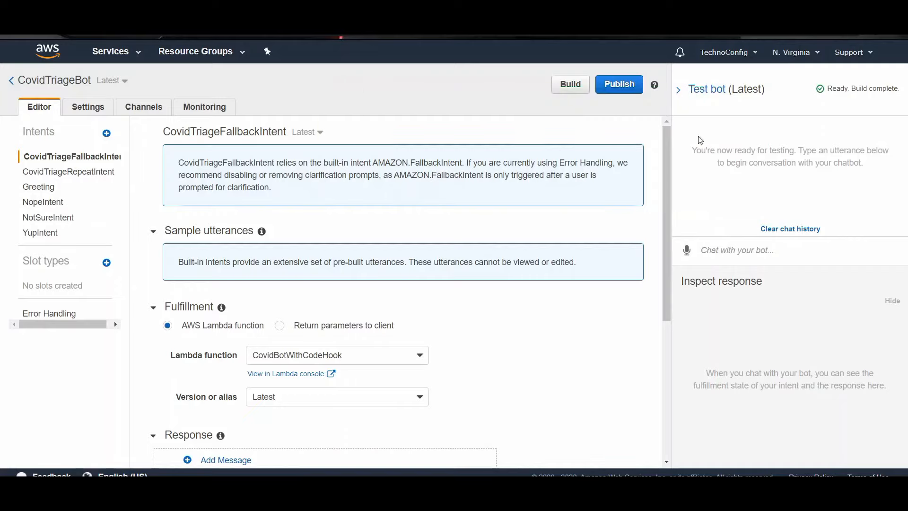
Step: Test the bot in text by greeting it with "hi" and answering its first three triage questions with yes, no and no
left_click(730, 250)
type("hi")
key("Return")
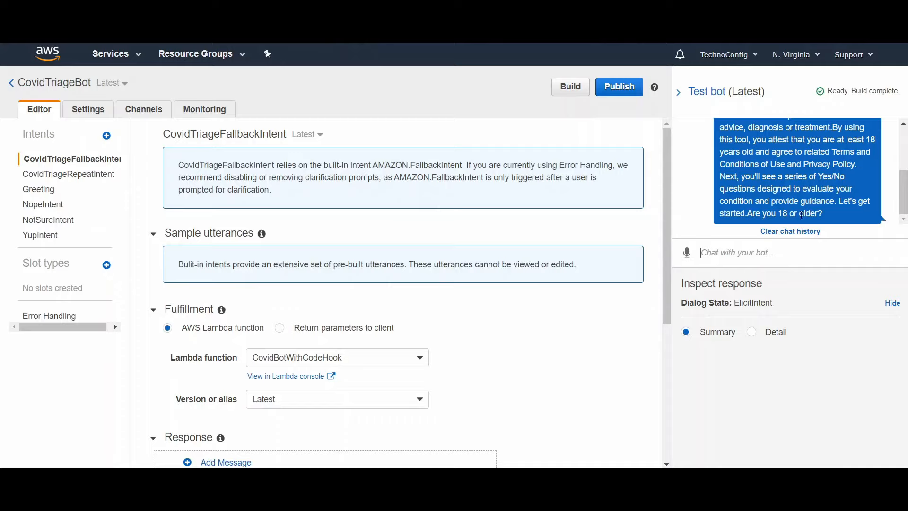
type("yes")
key("Return")
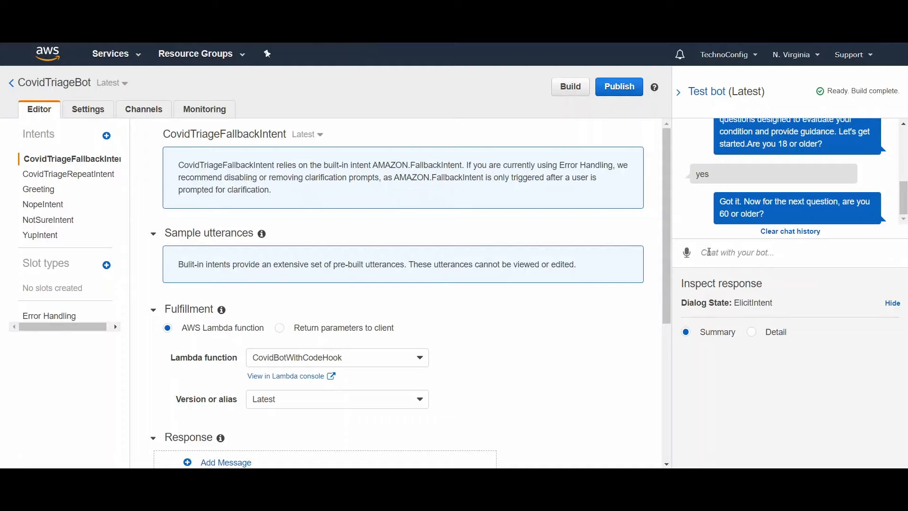
type("no")
key("Return")
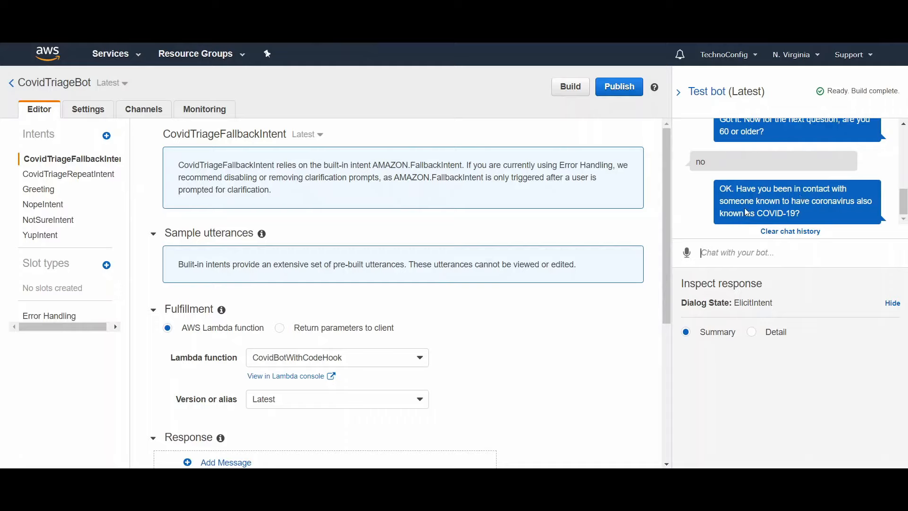
type("no")
key("Return")
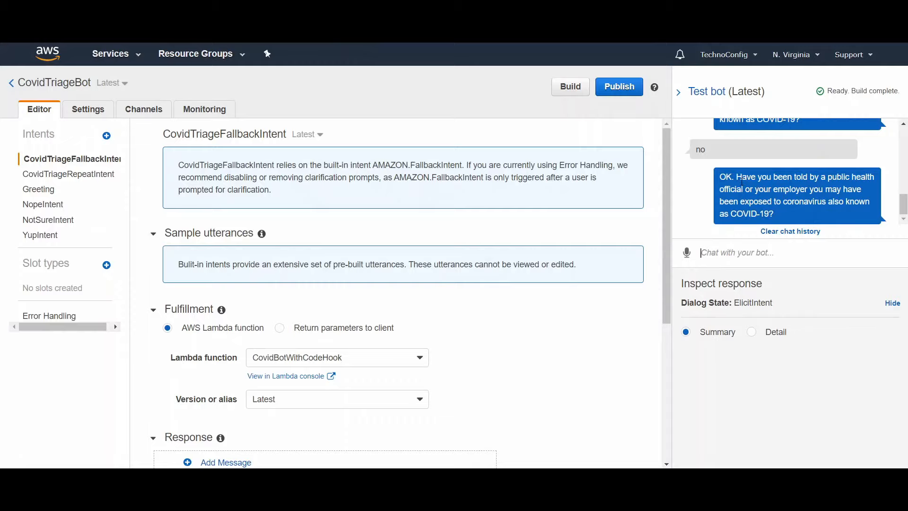
Step: Test the bot by voice, answering yes to being 18 or older and no to being 60 or older, through to the final recommendation
left_click(688, 252)
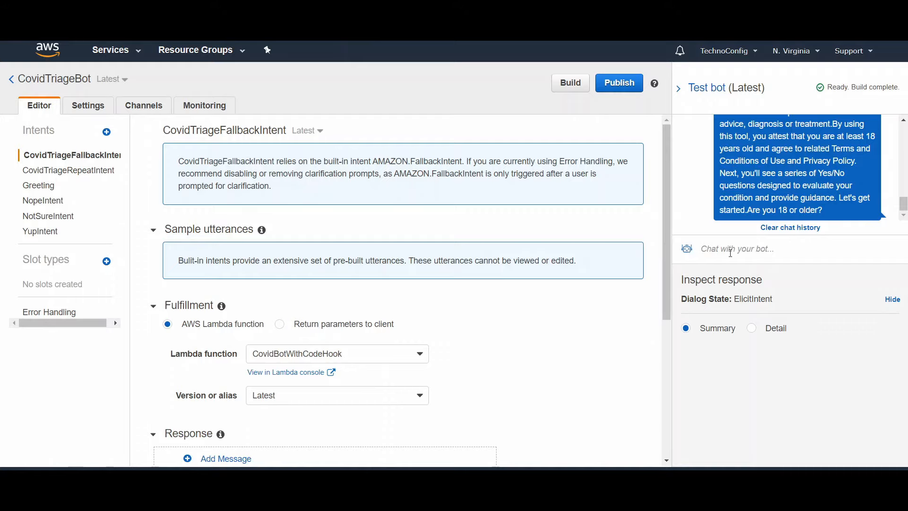
left_click(688, 249)
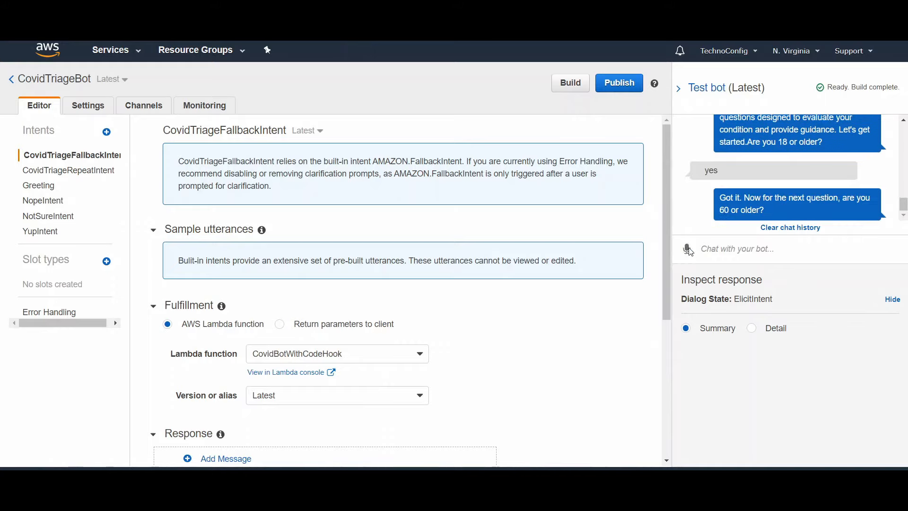
left_click(688, 249)
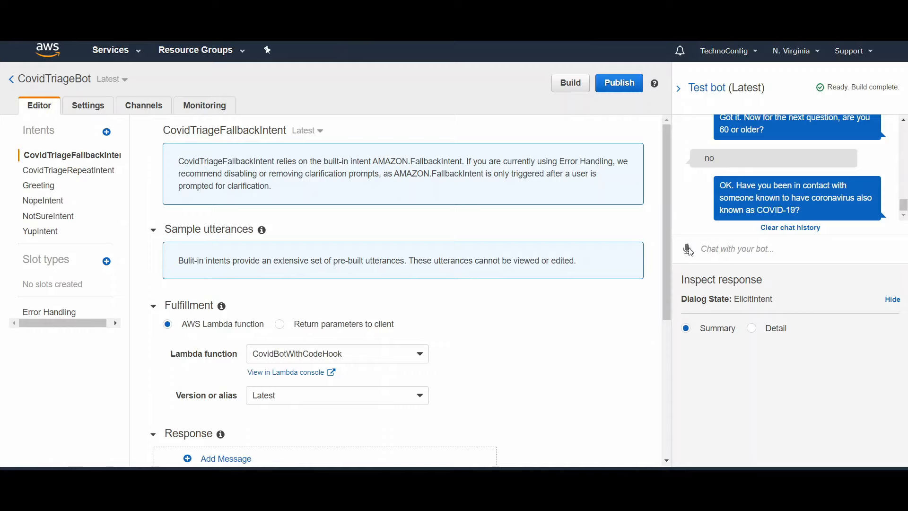
left_click(688, 250)
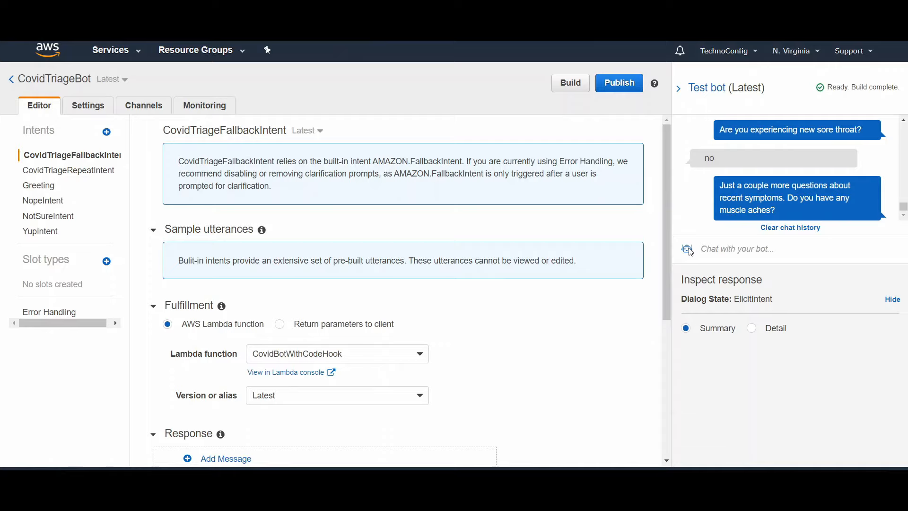
left_click(689, 250)
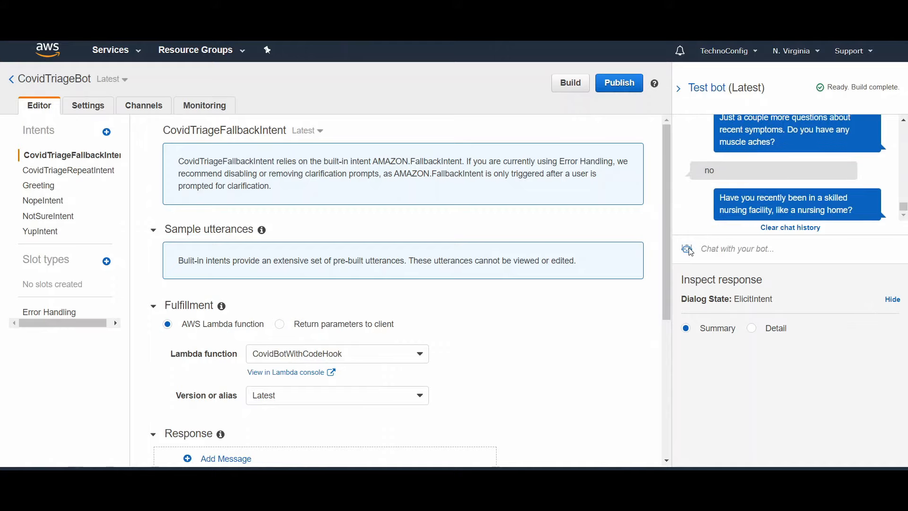
left_click(688, 249)
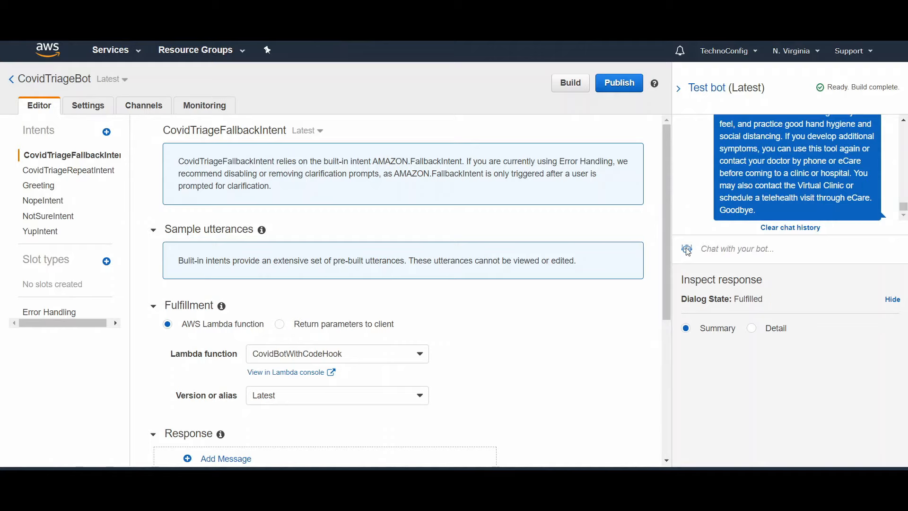
scroll(904, 126, "up", 2)
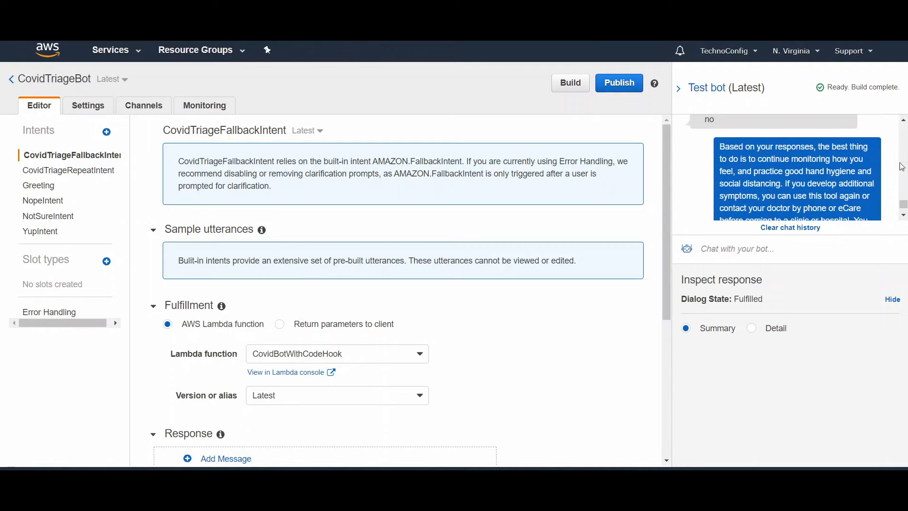
left_click(903, 215)
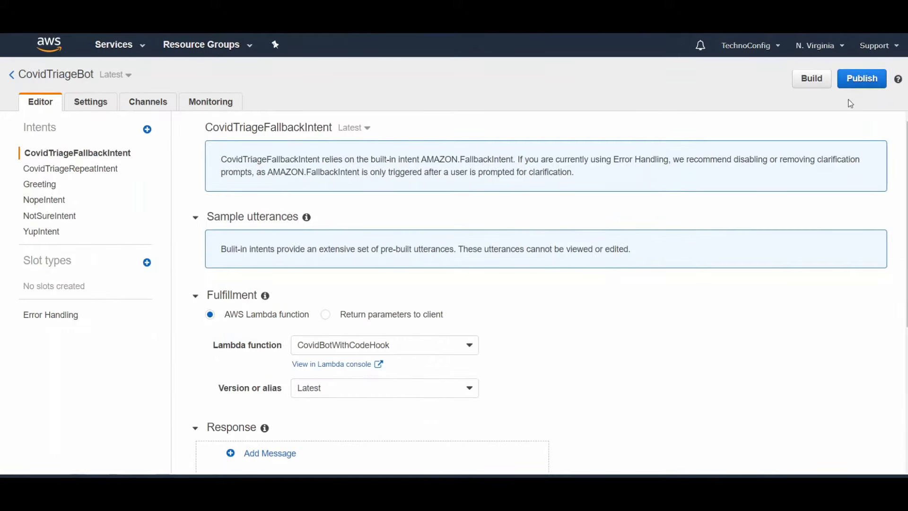
Step: Publish CovidTriageBot under a new alias named Cov and close the publishing dialog
left_click(849, 86)
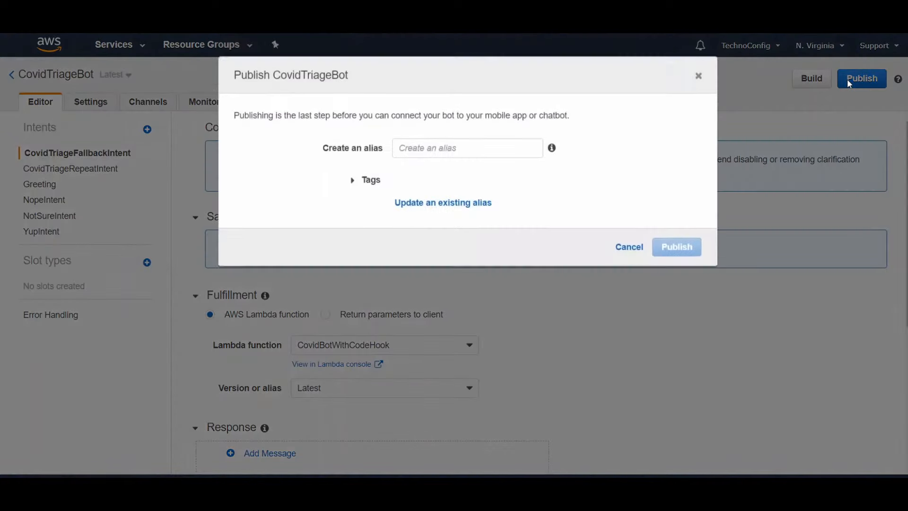
left_click(420, 173)
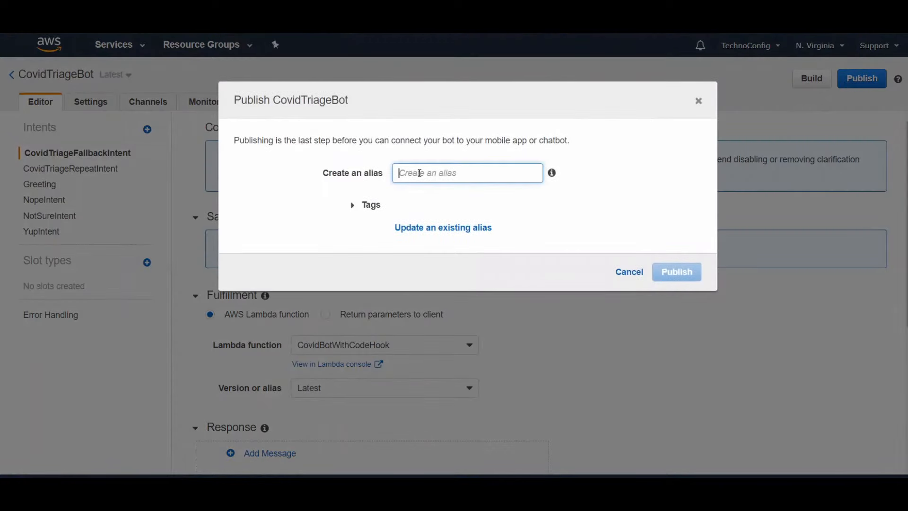
type("Cov")
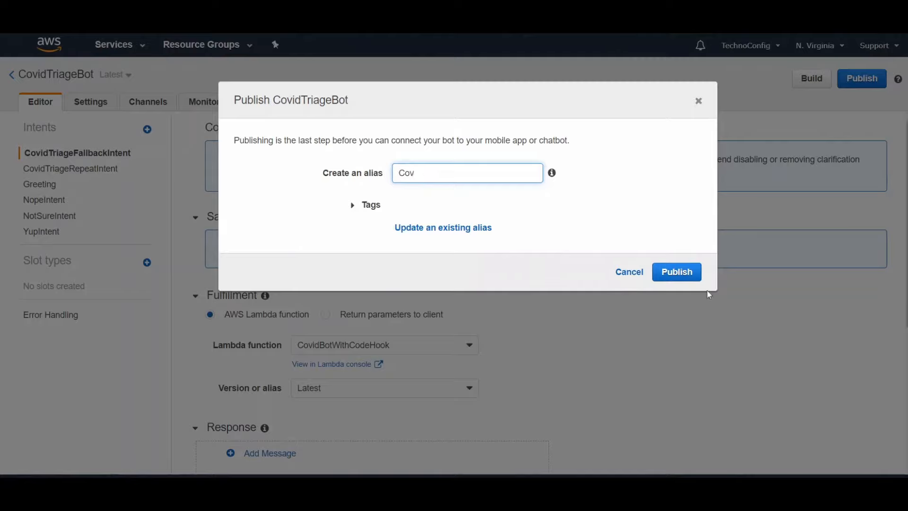
left_click(678, 274)
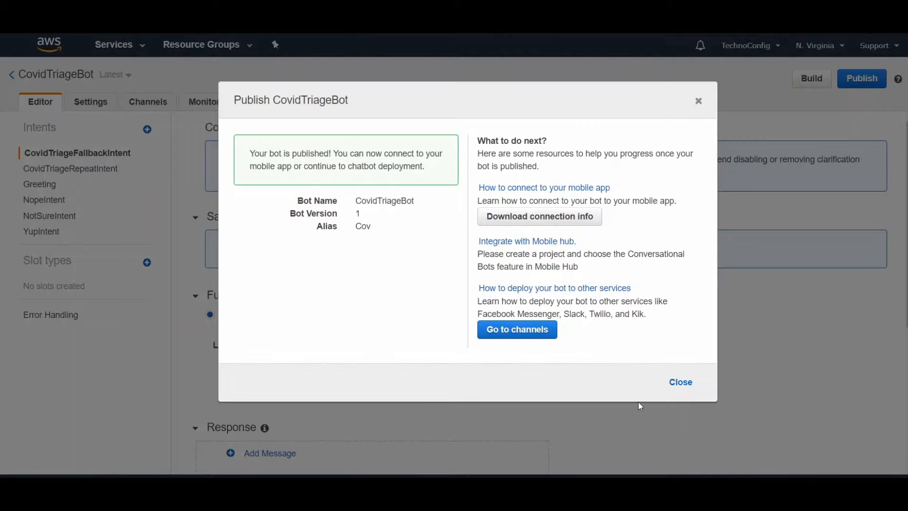
left_click(681, 382)
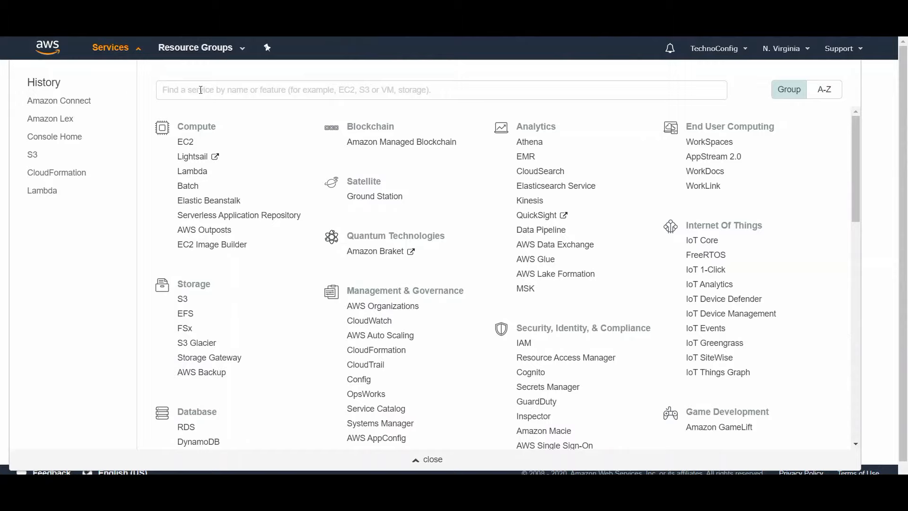
Step: Find the Amazon Connect service by searching for "connect" and start configuring a new contact center instance
left_click(208, 91)
type("connect")
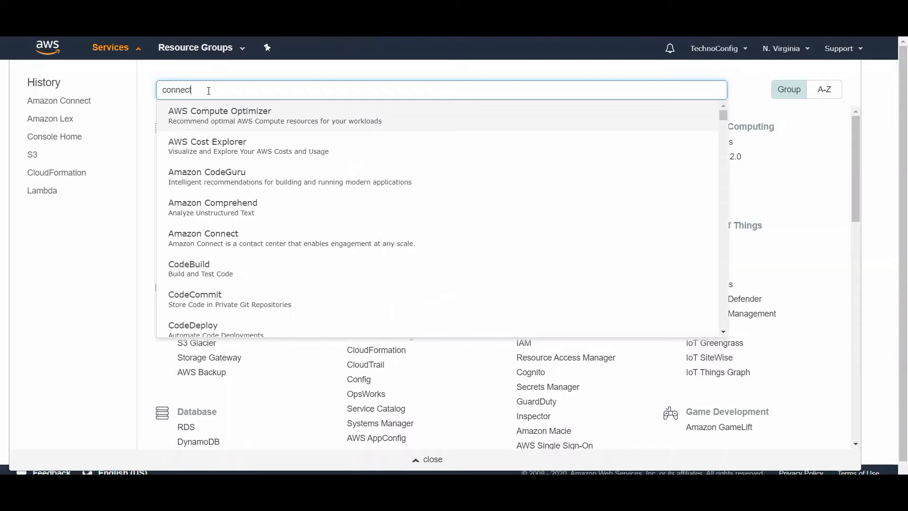
left_click(215, 123)
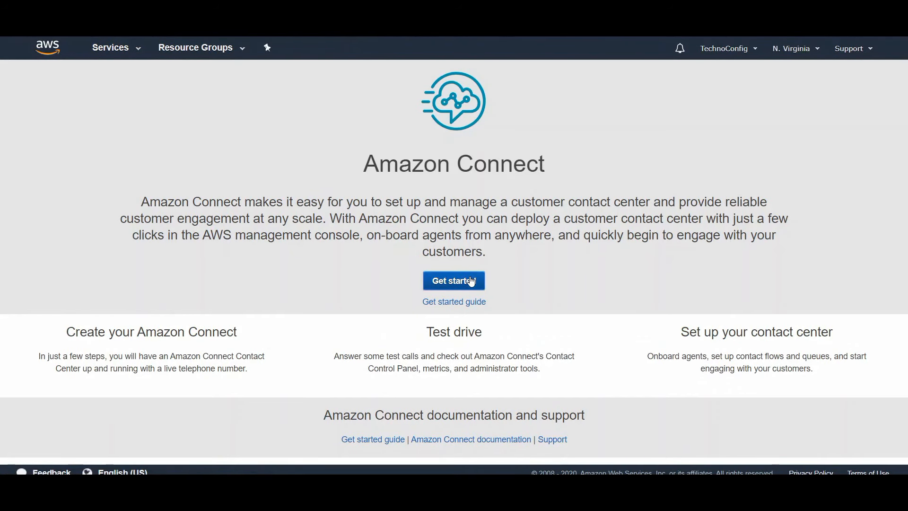
left_click(472, 282)
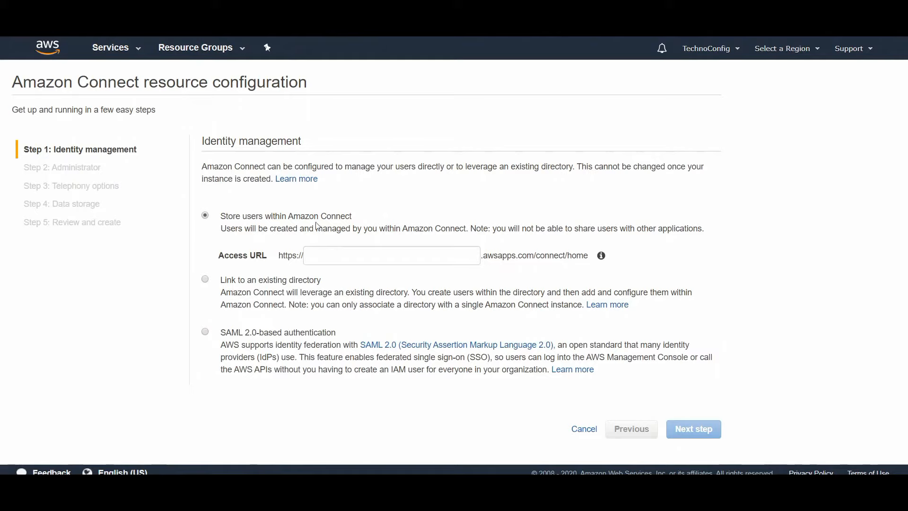
Step: Store users within Amazon Connect with technoconfig as the access URL name, and continue to the administrator settings
left_click(310, 256)
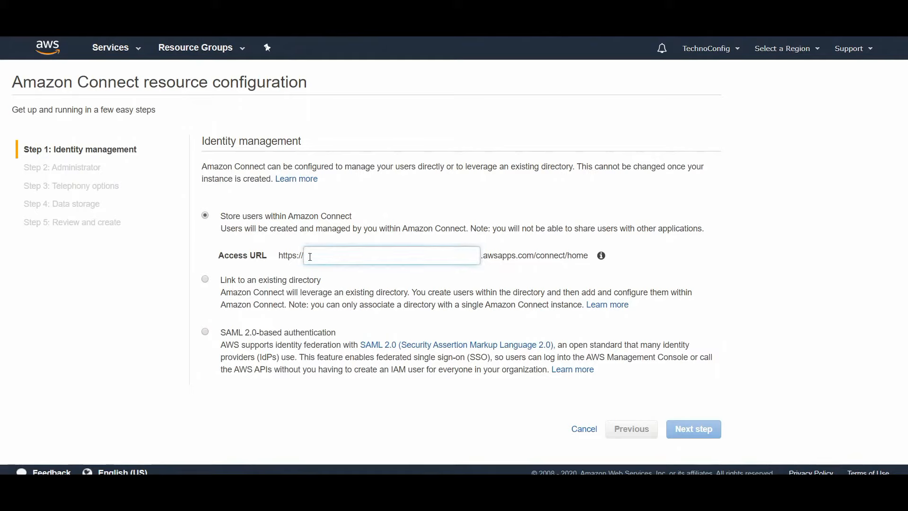
type("technoconfig")
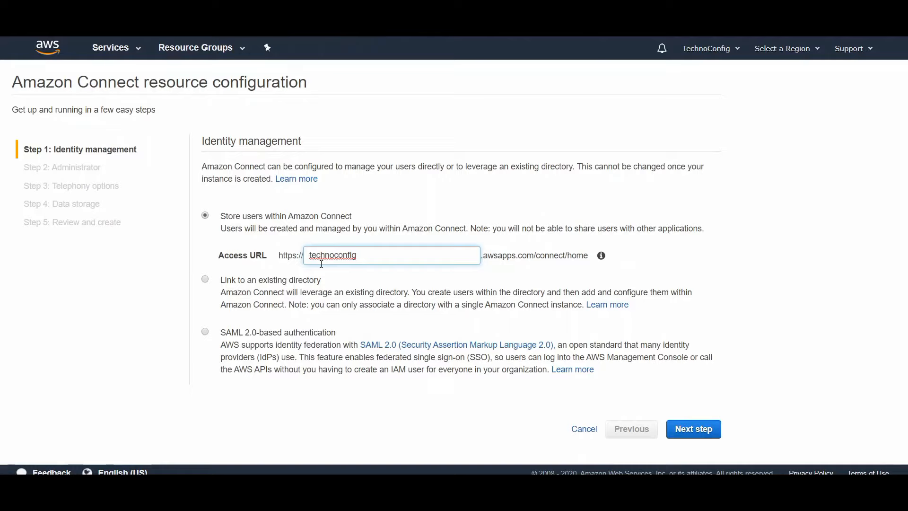
left_click(689, 433)
Step: Skip creating an administrator and disable outbound calls, leaving only incoming calls enabled for the instance
scroll(633, 444, "down", 1)
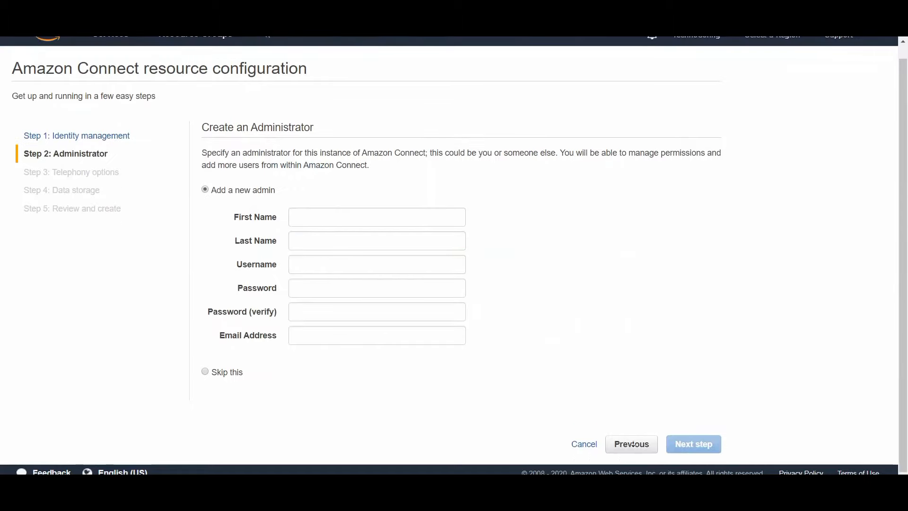
left_click(206, 372)
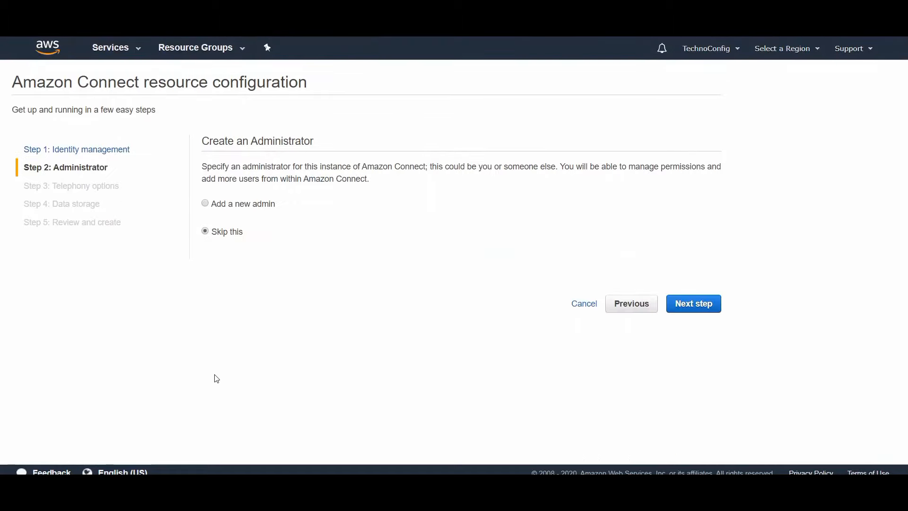
left_click(707, 307)
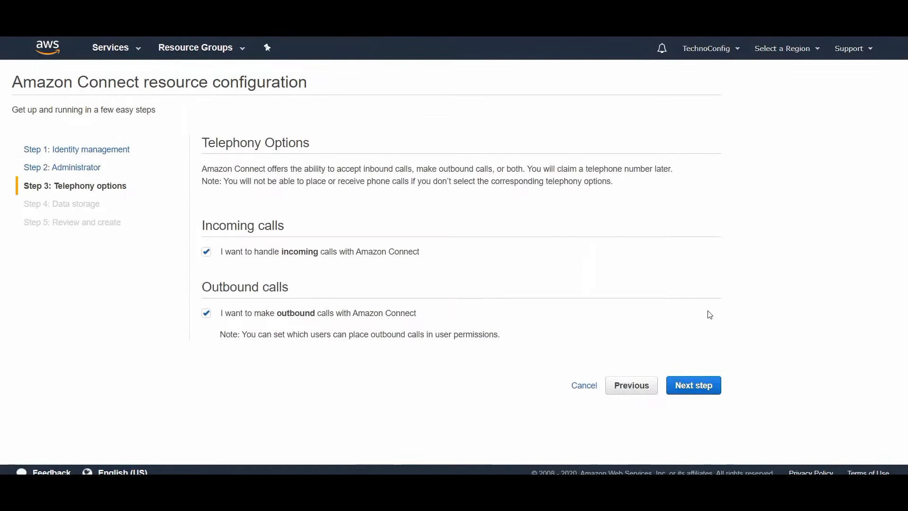
left_click(207, 314)
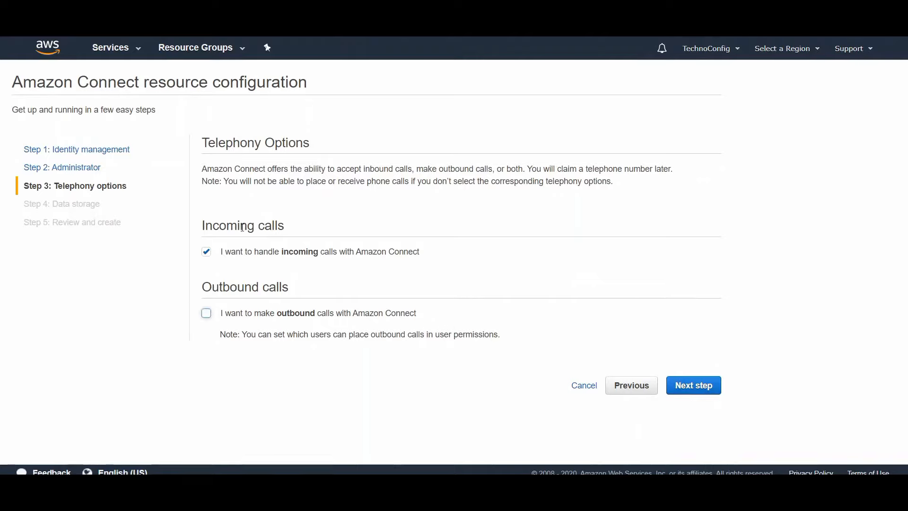
left_click(678, 385)
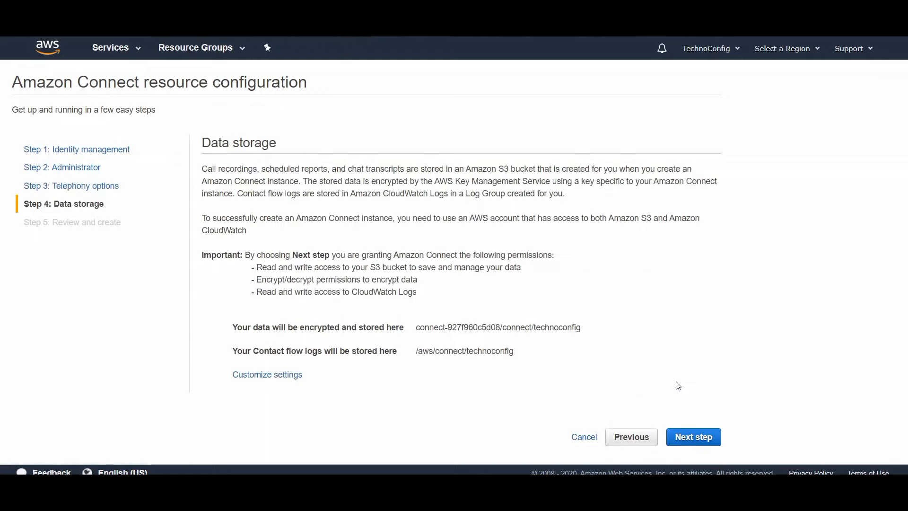
Step: Accept the default data storage settings and create the Amazon Connect instance
left_click(694, 437)
scroll(616, 381, "down", 3)
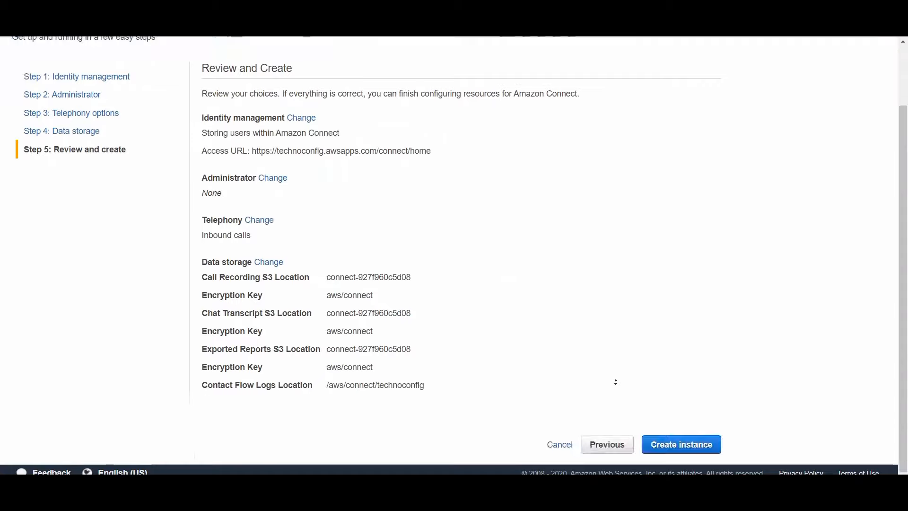
left_click(668, 436)
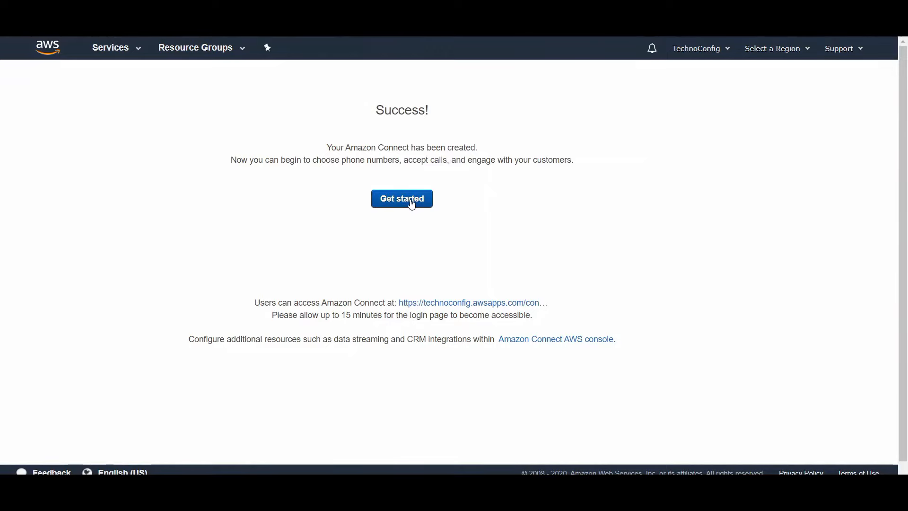
Step: Open the new contact center's dashboard and skip claiming a phone number
left_click(402, 199)
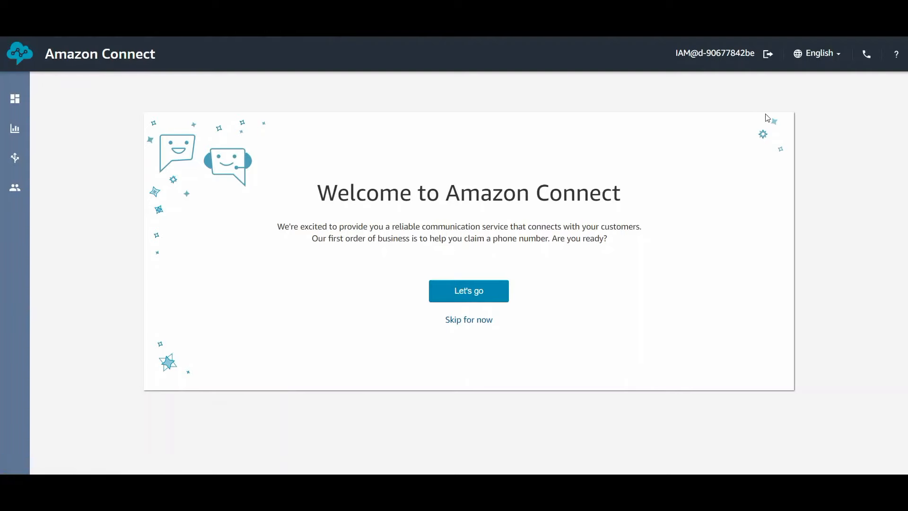
left_click(493, 324)
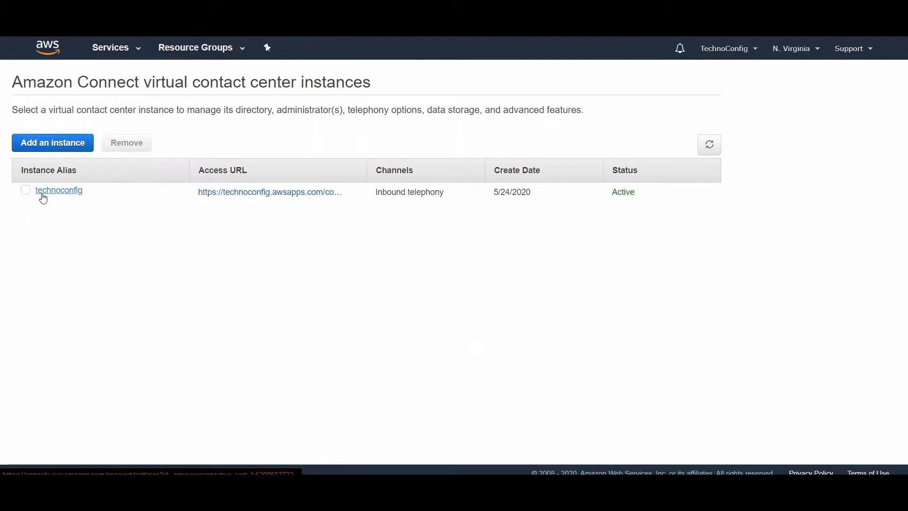
Step: Choose CovidTriageBot as the Amazon Lex bot in the technoconfig instance's contact flow settings
left_click(44, 196)
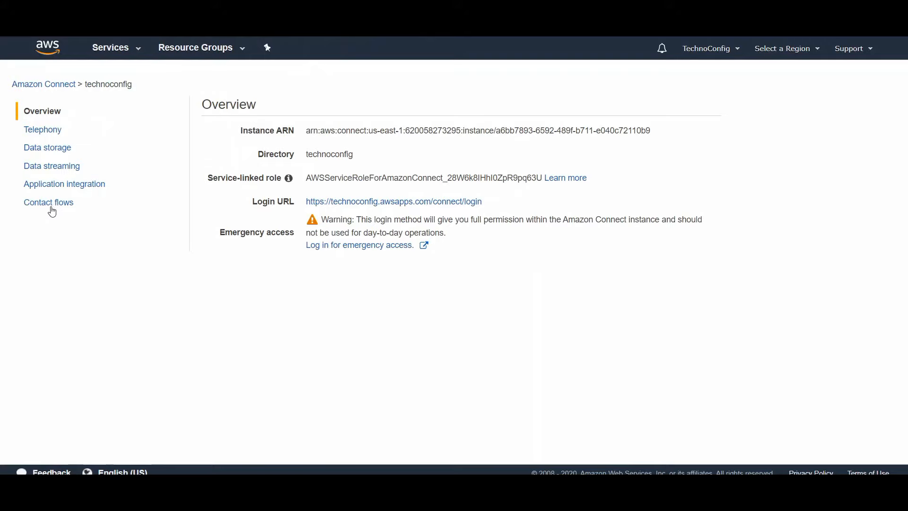
left_click(51, 208)
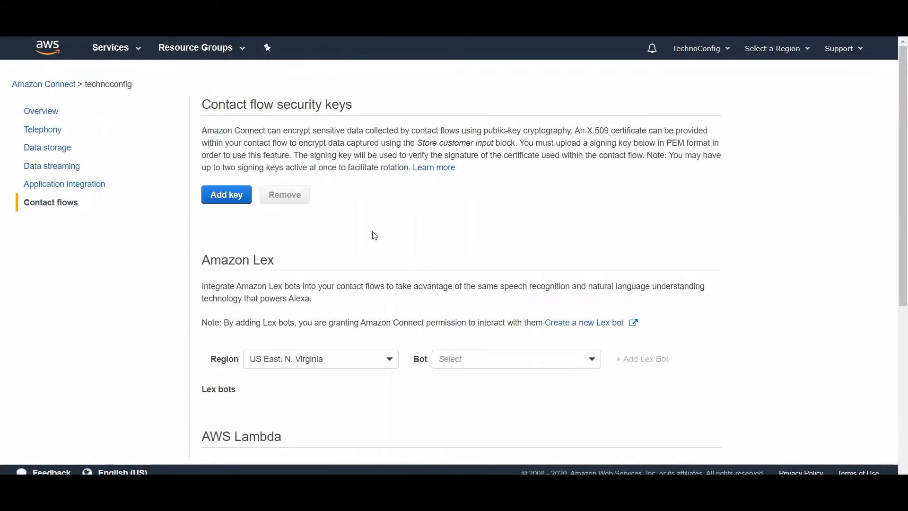
scroll(372, 242, "down", 2)
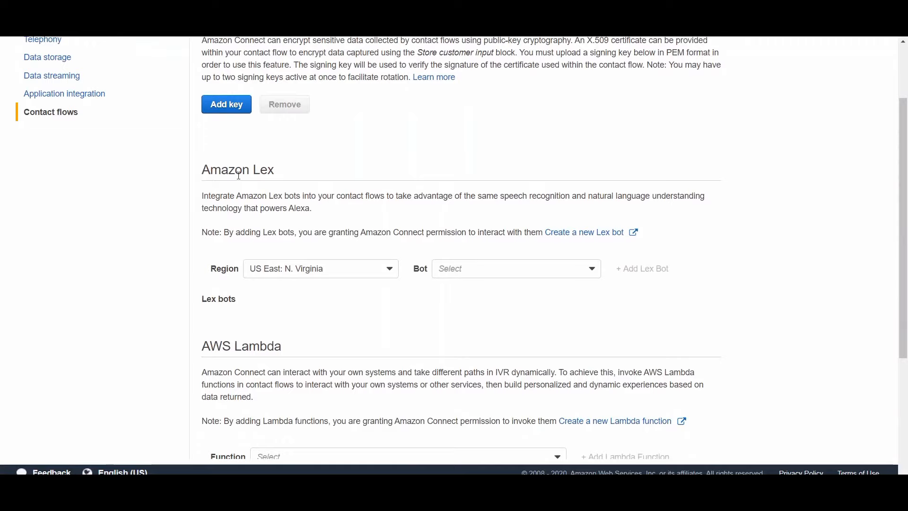
scroll(362, 203, "down", 1)
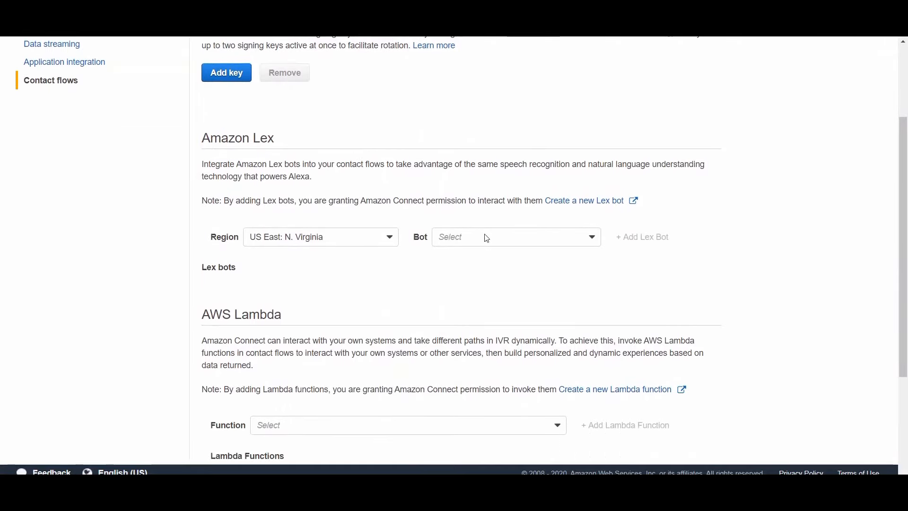
left_click(488, 238)
left_click(473, 256)
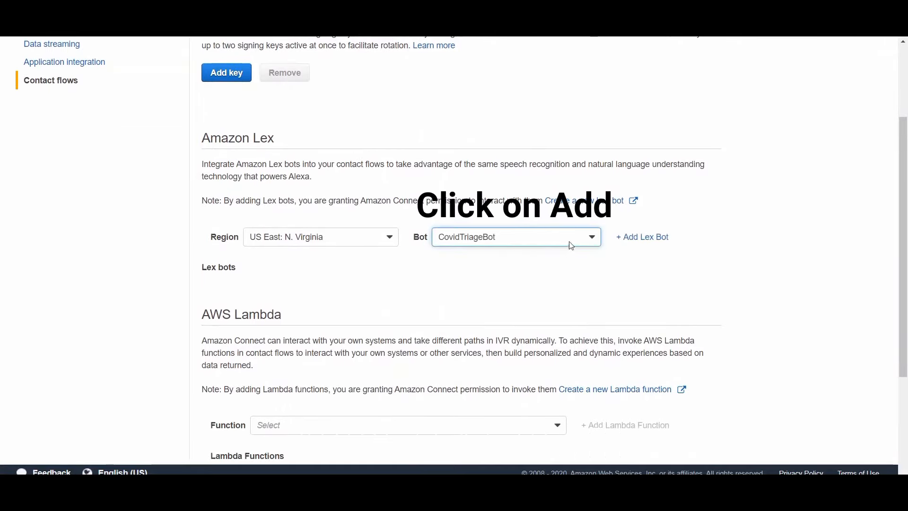
scroll(295, 58, "up", 3)
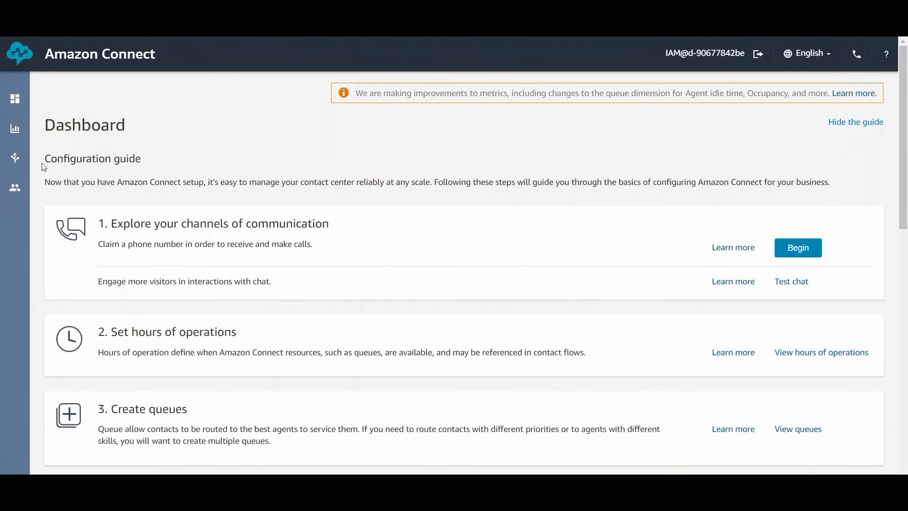
Step: Open the contact flows list in the Amazon Connect dashboard and create a new blank contact flow
mouse_move(22, 157)
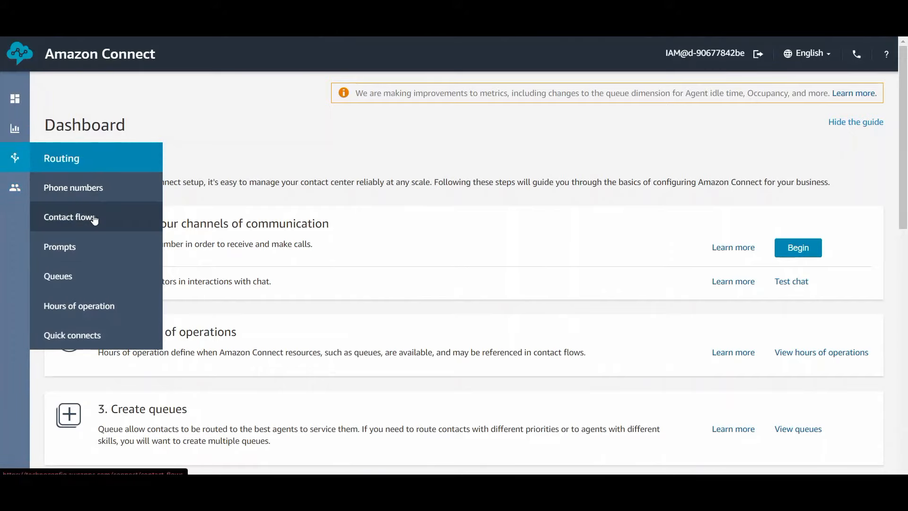
left_click(94, 218)
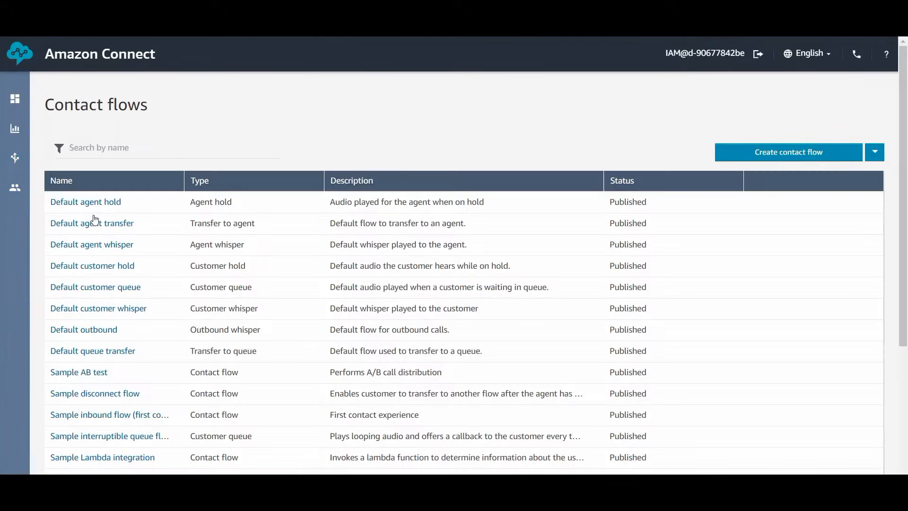
left_click(874, 153)
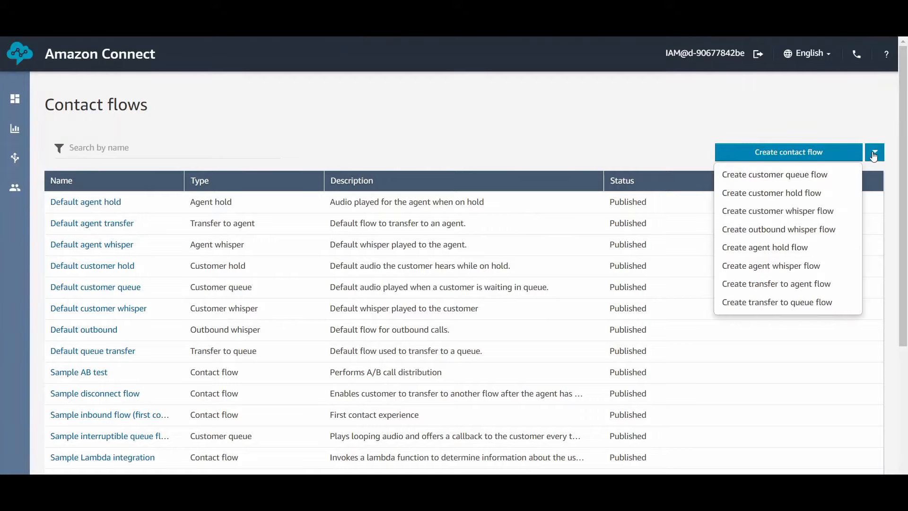
left_click(818, 152)
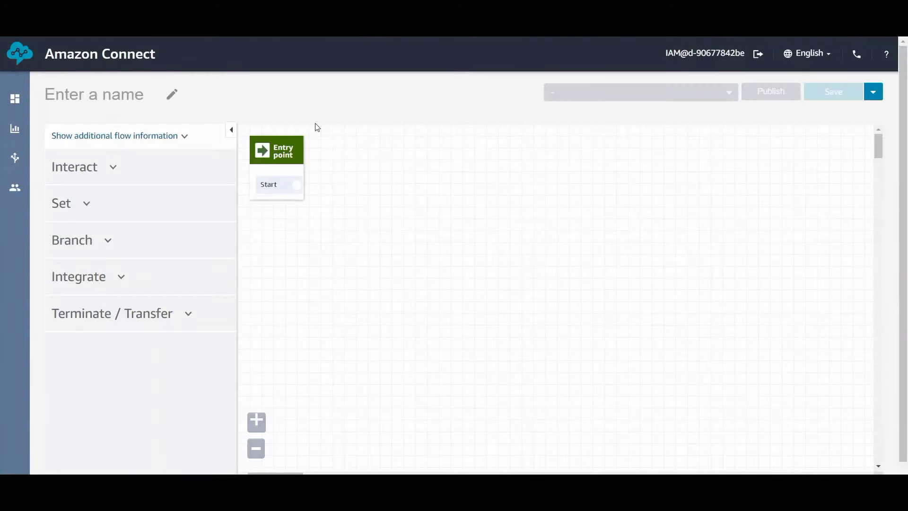
Step: Import covid_triage_flow.json from the AWS Chatbot folder into the new contact flow
left_click(870, 92)
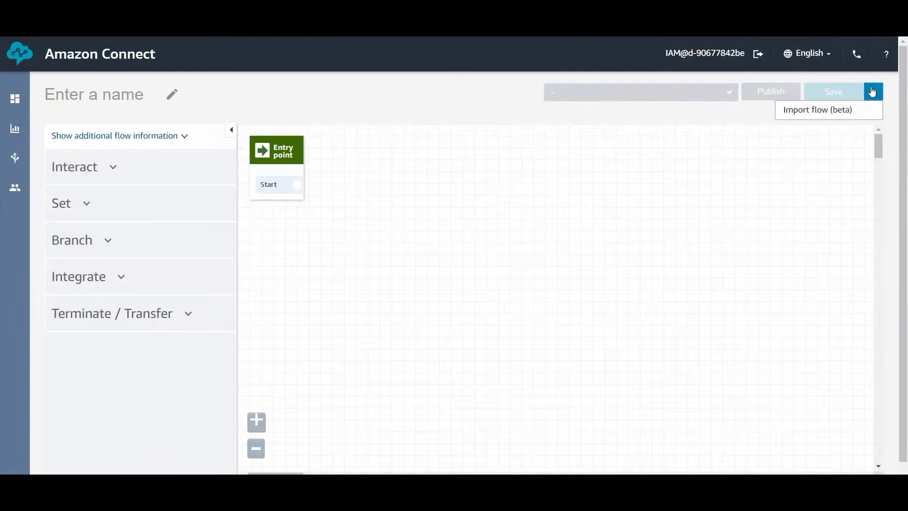
left_click(803, 117)
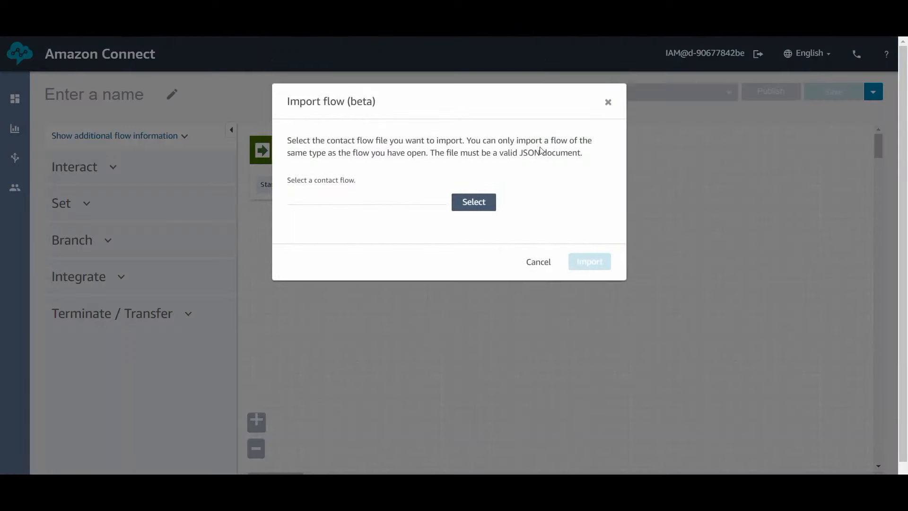
left_click(476, 203)
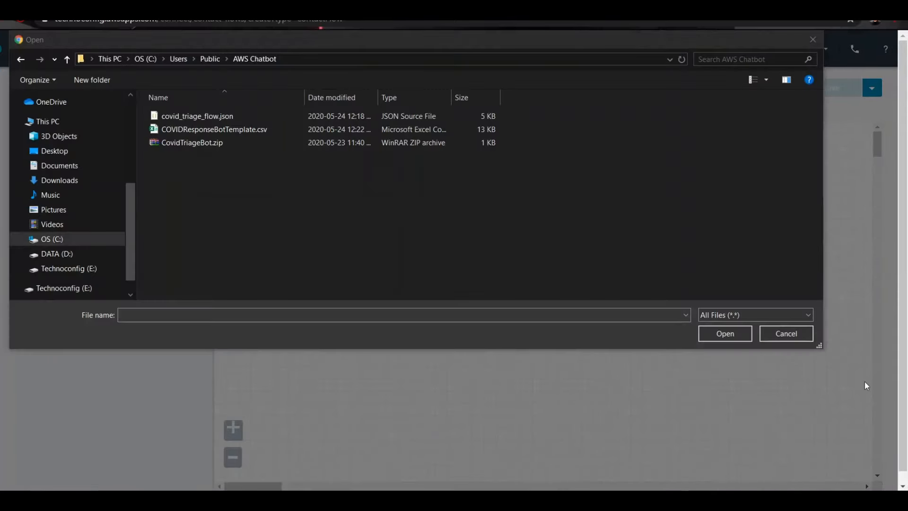
left_click(217, 122)
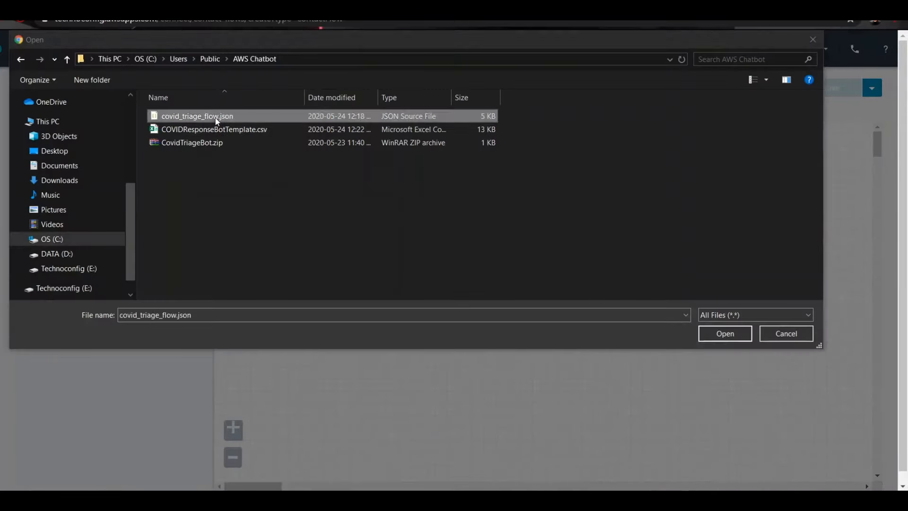
left_click(725, 335)
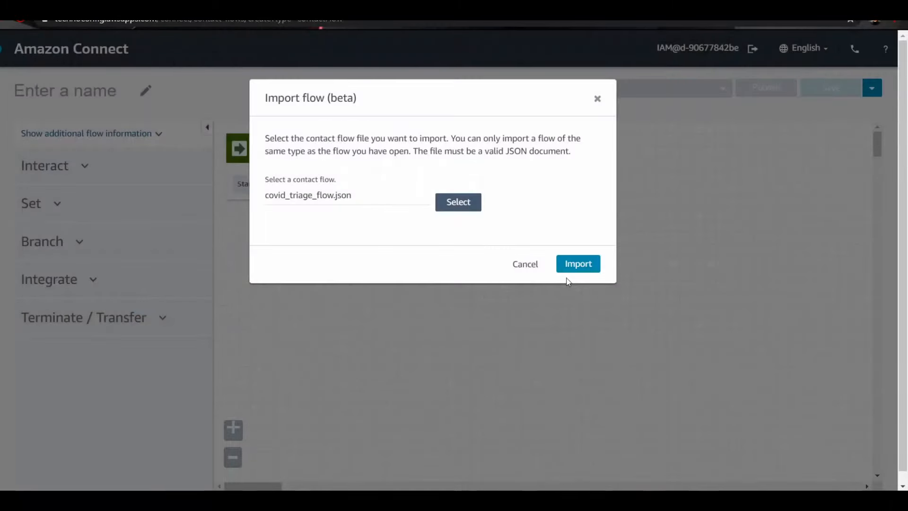
left_click(588, 267)
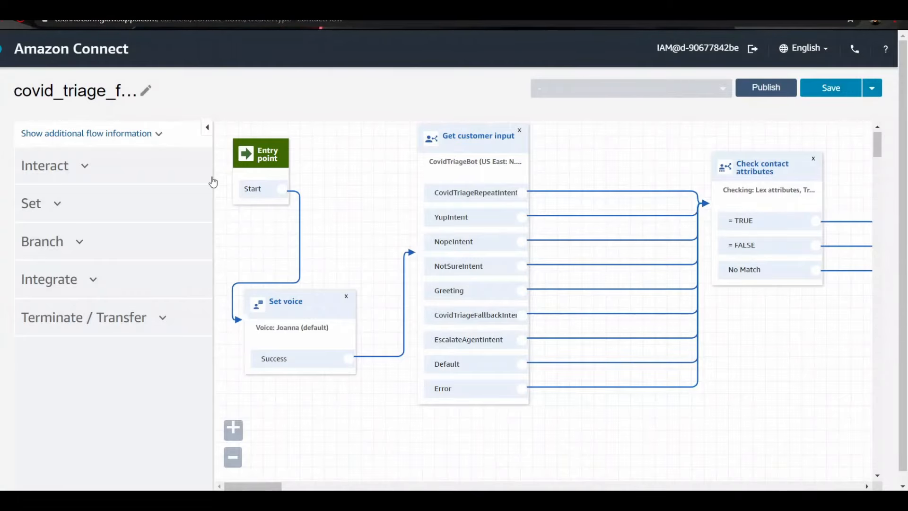
Step: Review the welcome text, Lex bot and alias in the Get customer input block, and save the block's settings
mouse_move(254, 486)
left_mouse_down()
mouse_move(371, 487)
mouse_move(256, 476)
left_mouse_up()
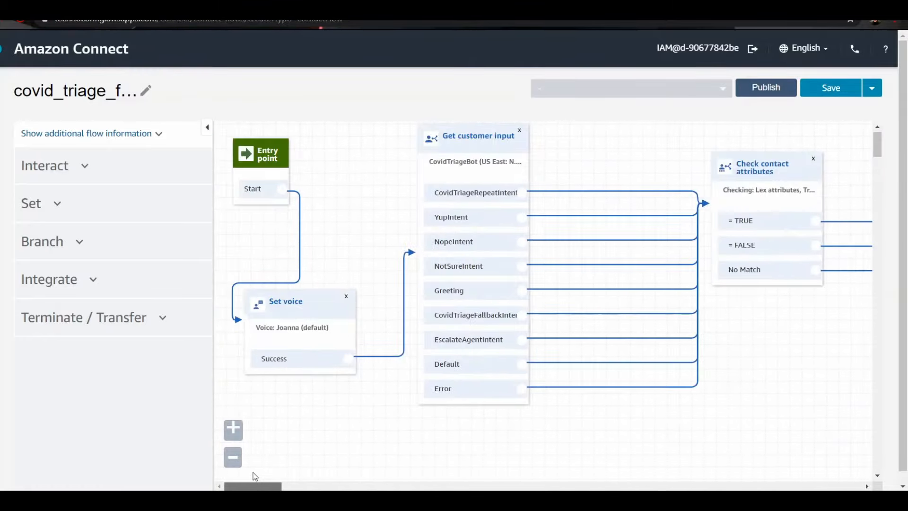
left_click(475, 134)
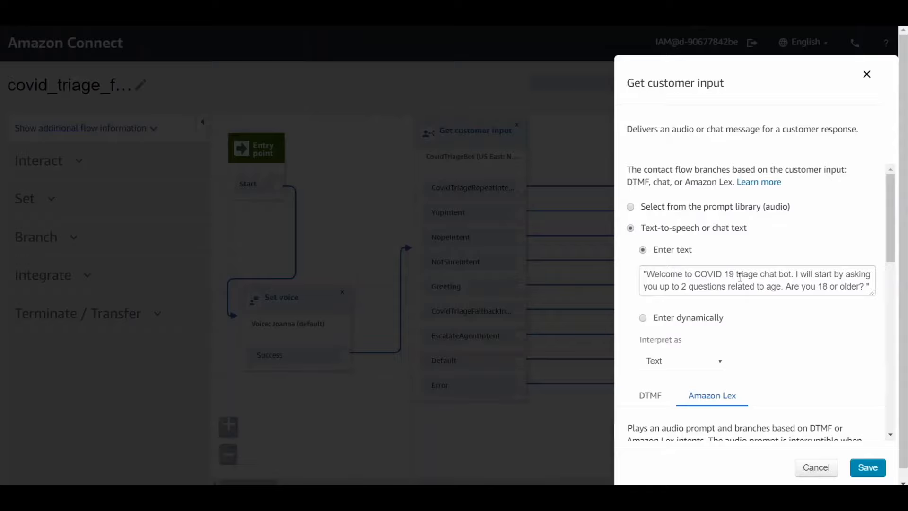
left_click_drag(889, 227, 894, 318)
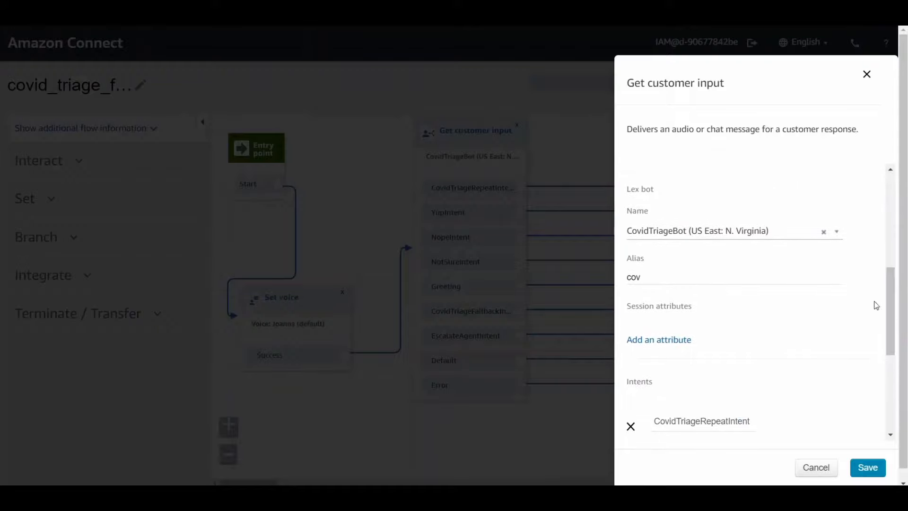
left_click_drag(651, 277, 626, 279)
left_click(655, 287)
double_click(652, 281)
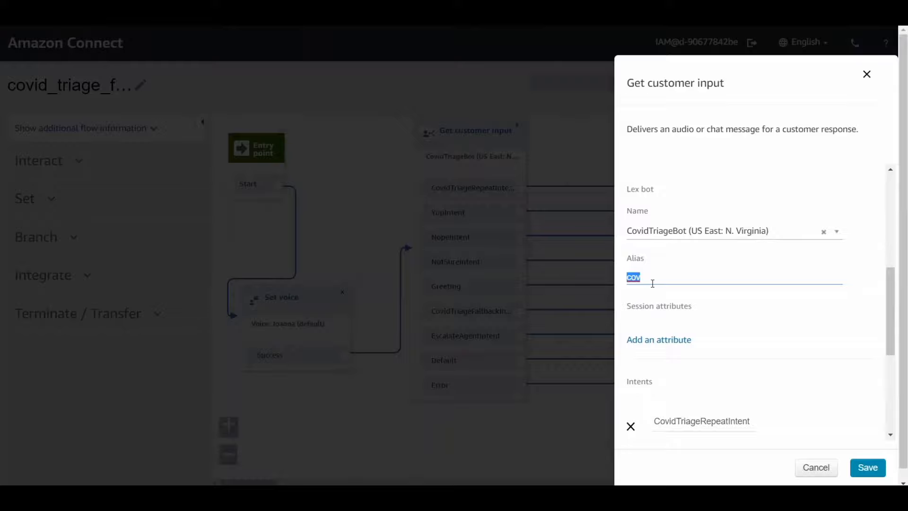
left_click(650, 283)
left_click(868, 467)
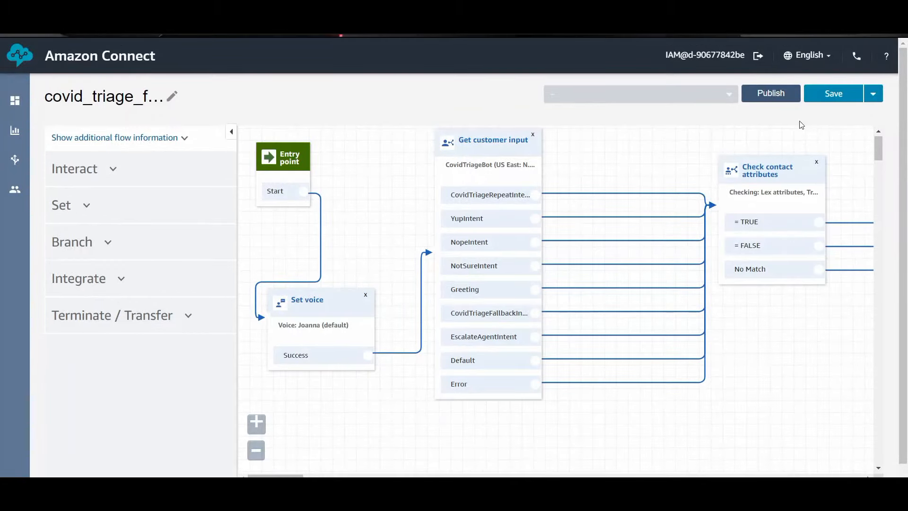
Step: Save covid_triage_flow and publish it
left_click(823, 94)
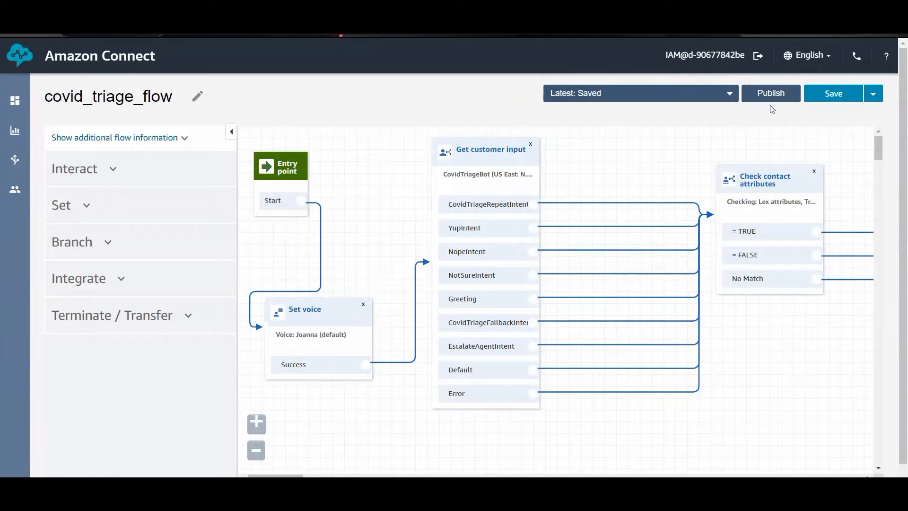
left_click(769, 92)
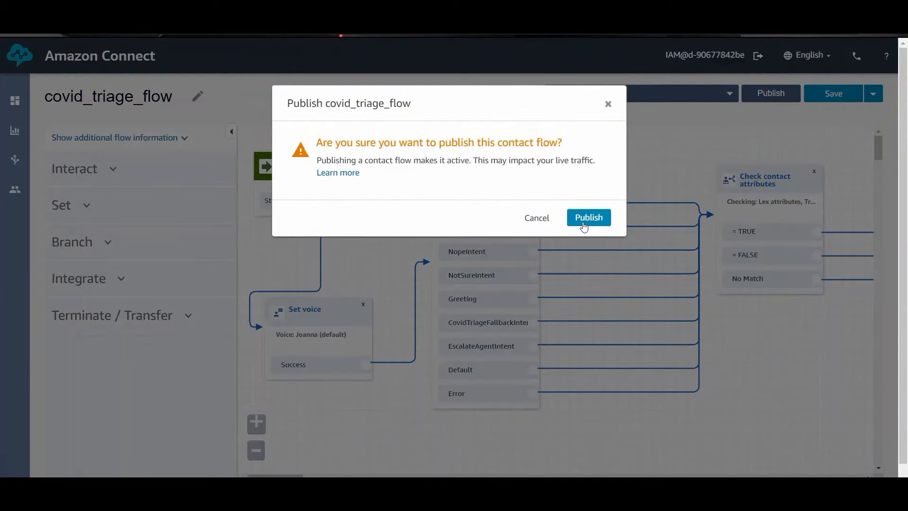
left_click(584, 218)
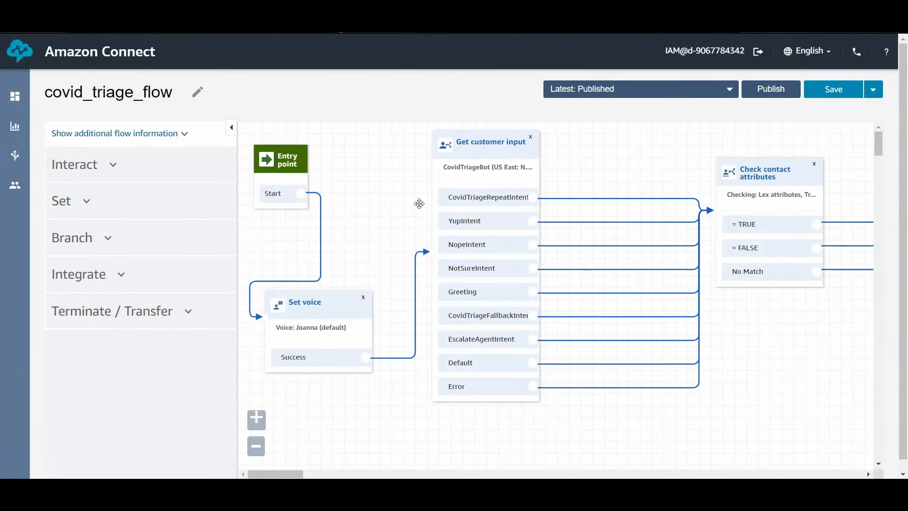
Step: Start claiming a phone number for the contact center, choosing Canada as the toll-free country and the second offered number
mouse_move(20, 158)
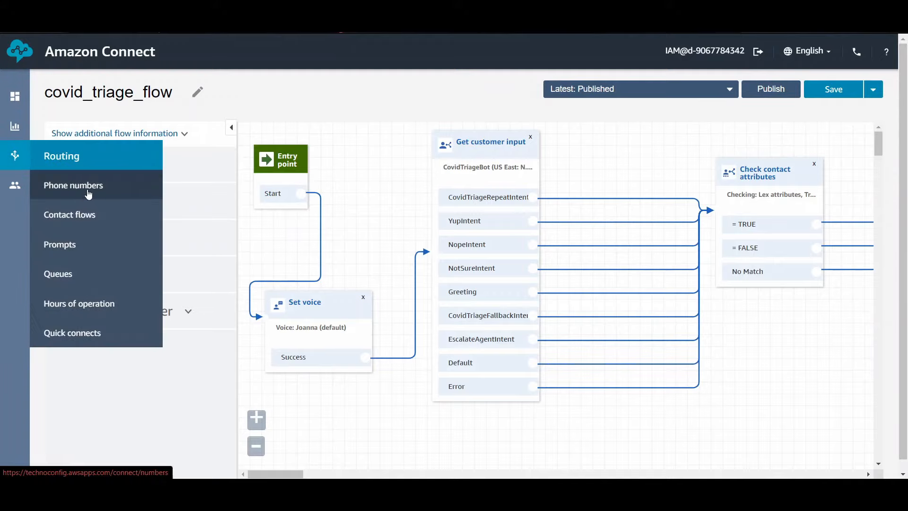
left_click(87, 190)
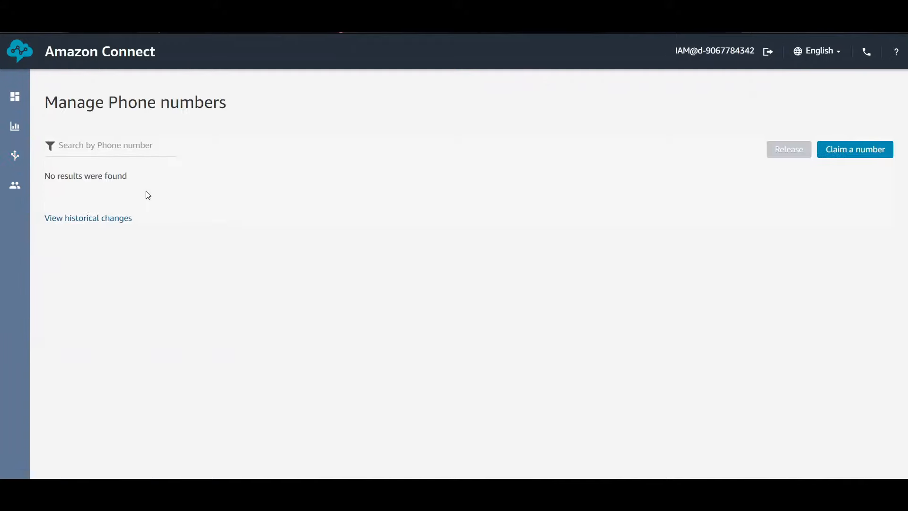
left_click(857, 150)
left_click(76, 196)
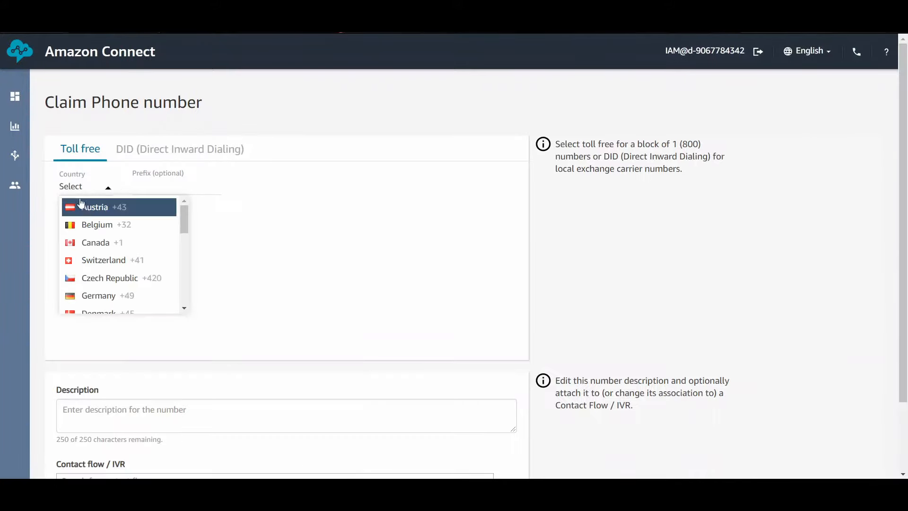
left_click(95, 242)
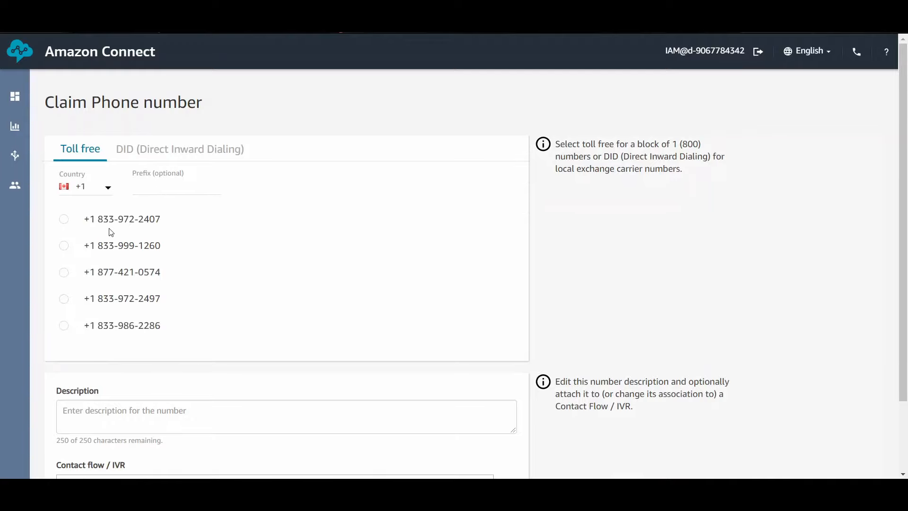
left_click(64, 245)
Step: Attach covid_triage_flow as the contact flow for the phone number and save the claim
scroll(285, 186, "down", 2)
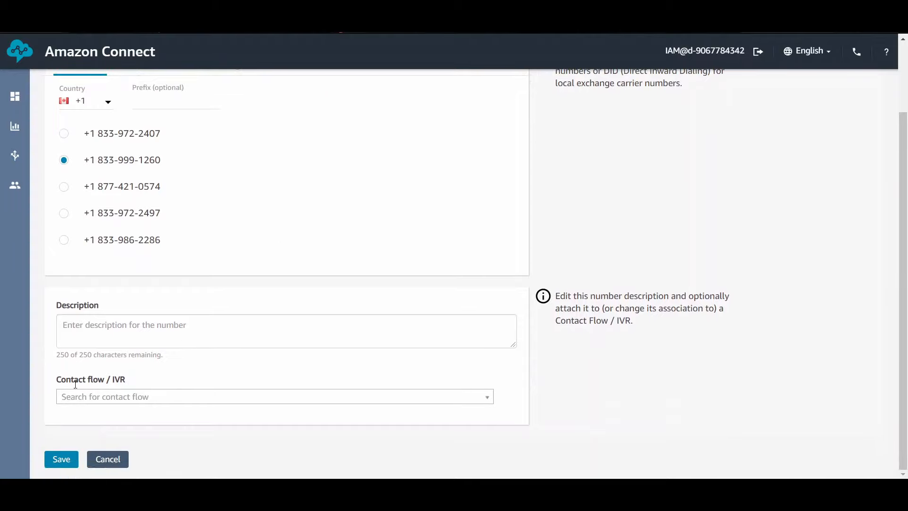
left_click(98, 397)
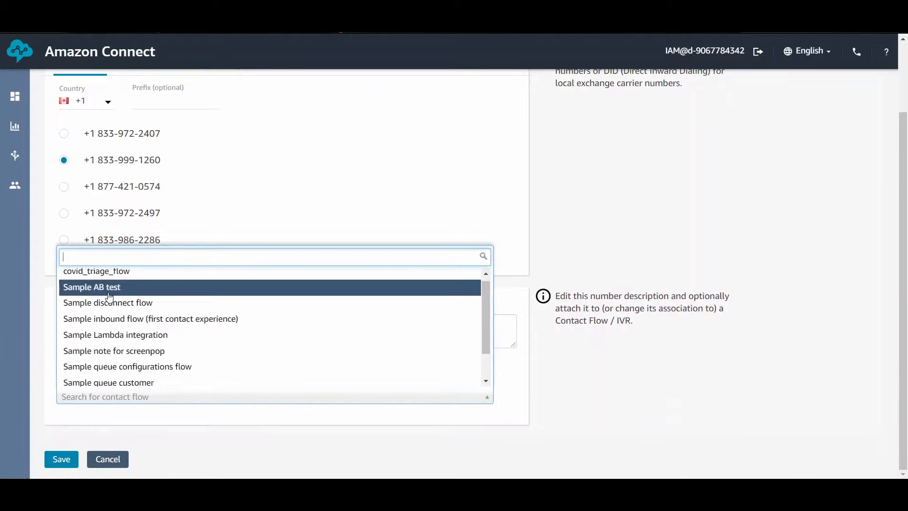
left_click(108, 279)
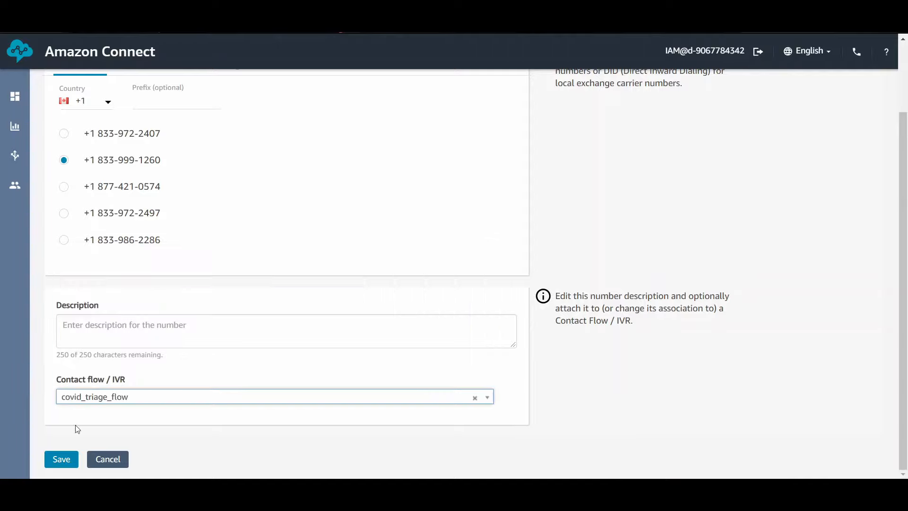
left_click(62, 458)
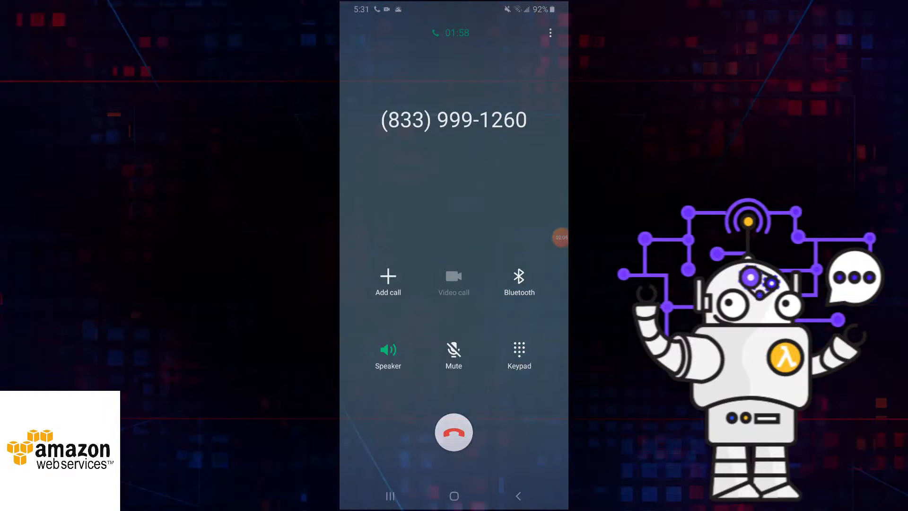
left_click(561, 237)
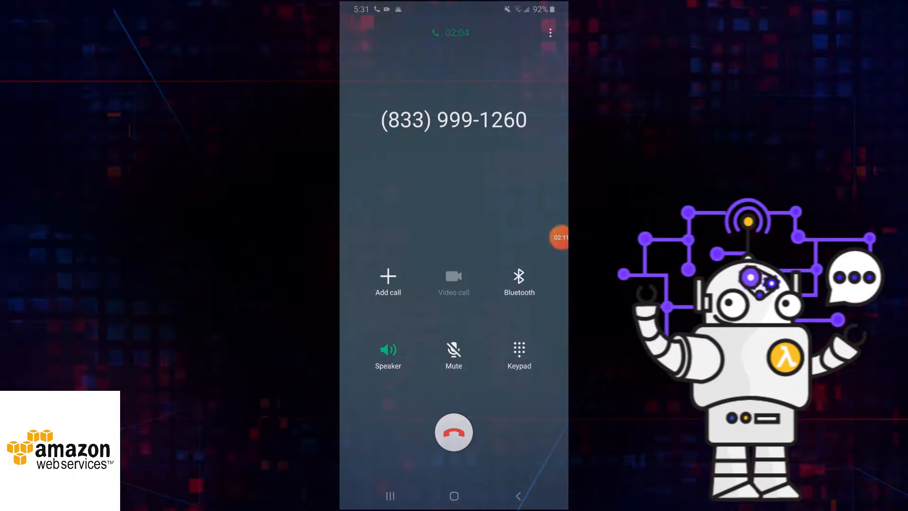
left_click(553, 237)
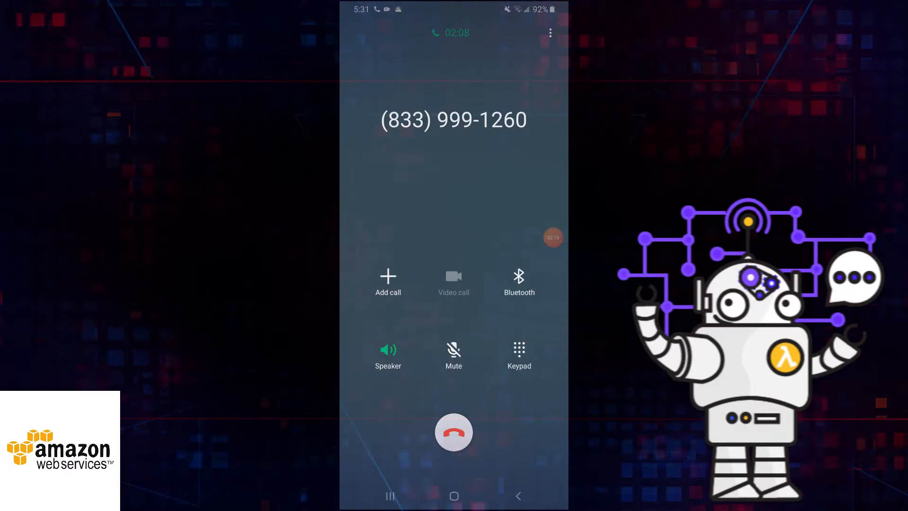
left_click(561, 238)
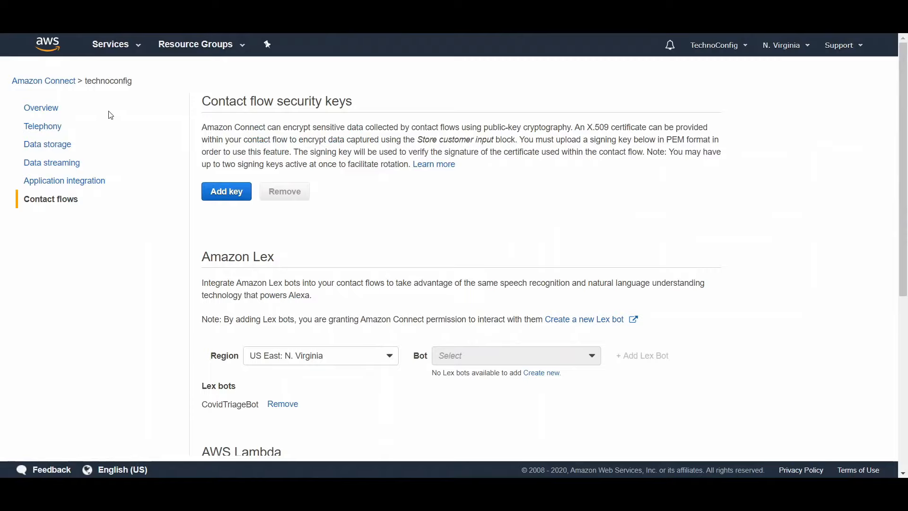
Step: View the technoconfig instance in the Amazon Connect instances list, and open the Amazon Lex bots list
left_click(59, 82)
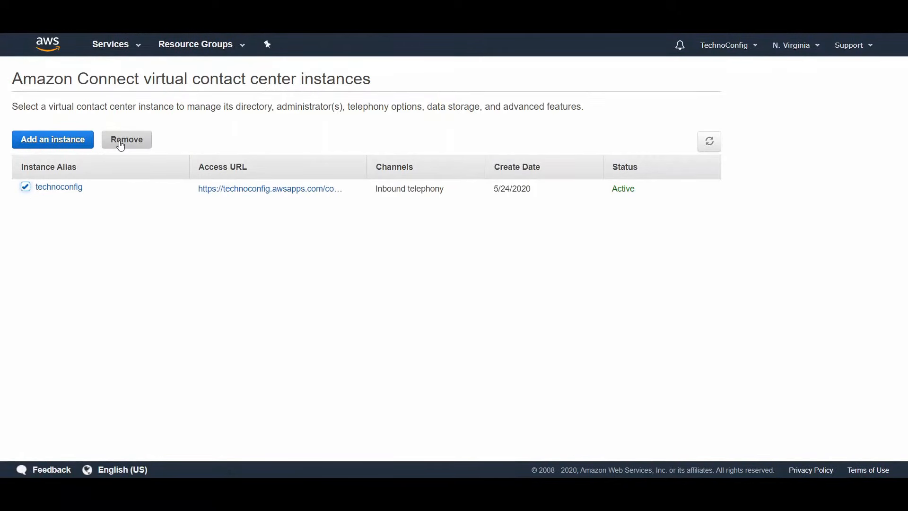
left_click(122, 46)
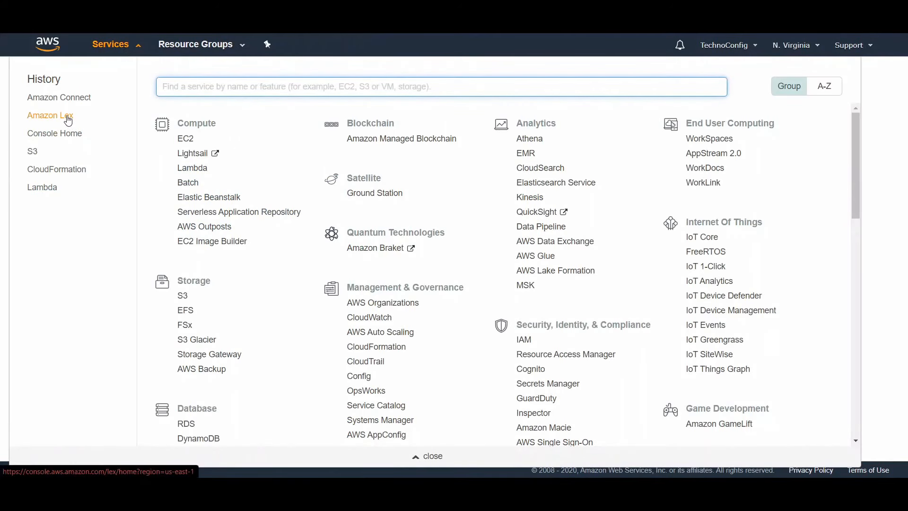
left_click(68, 120)
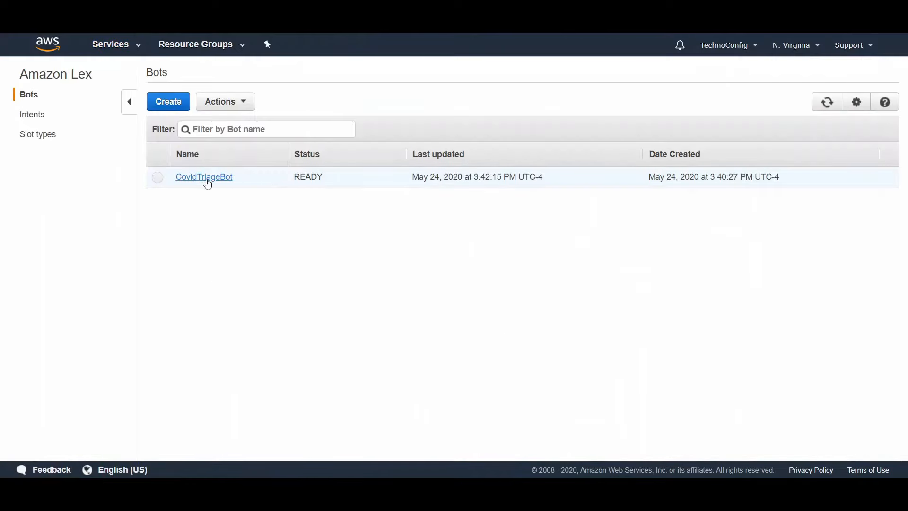
Step: Open the CovidTriageBot stack in CloudFormation and examine its full list of resources
left_click(129, 50)
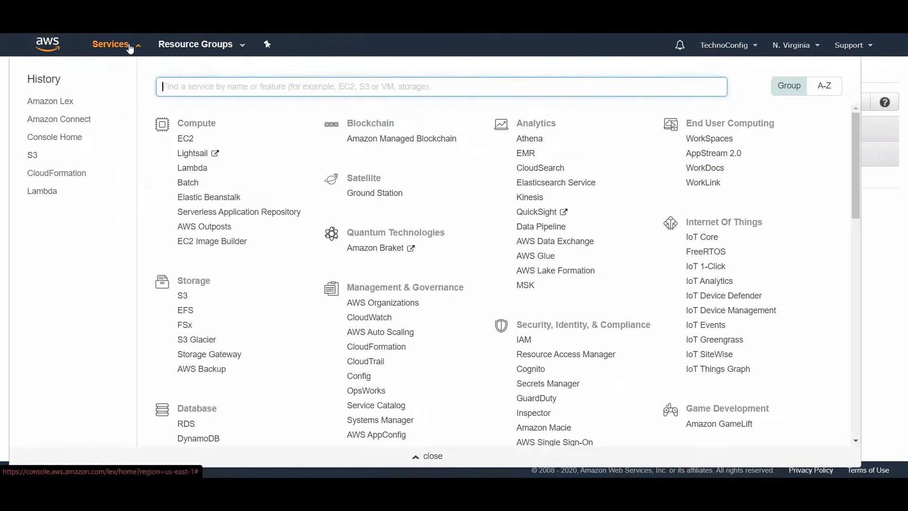
left_click(64, 177)
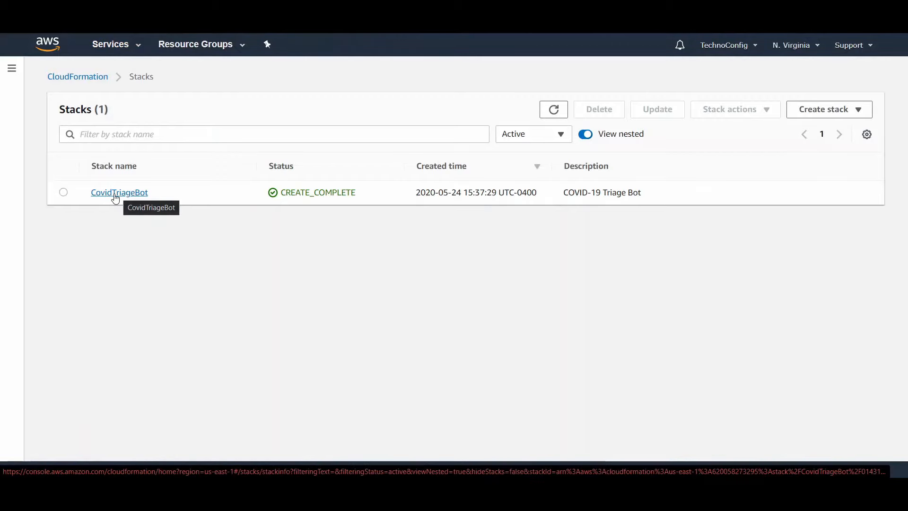
left_click(115, 194)
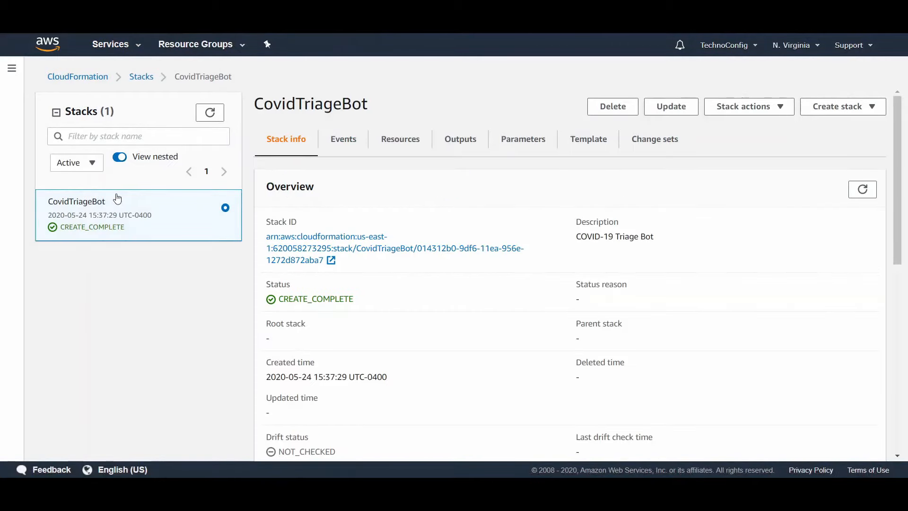
left_click(411, 148)
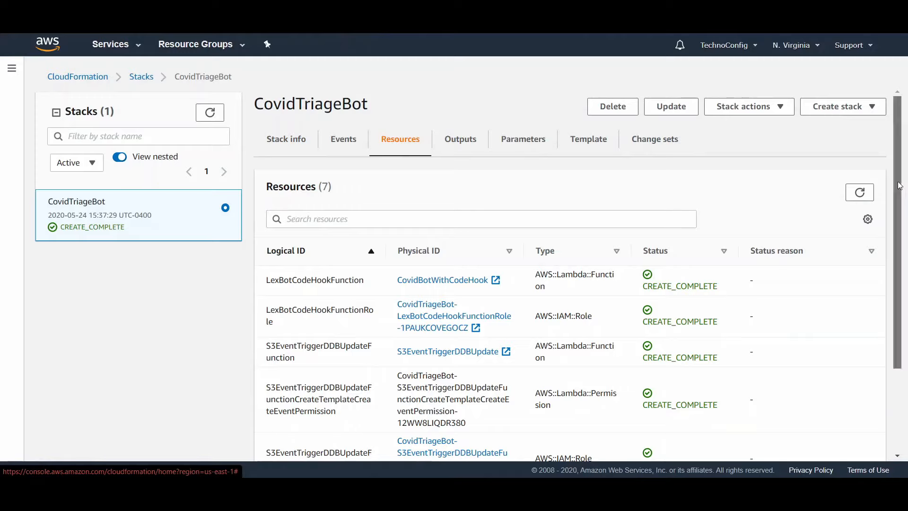
scroll(901, 290, "down", 3)
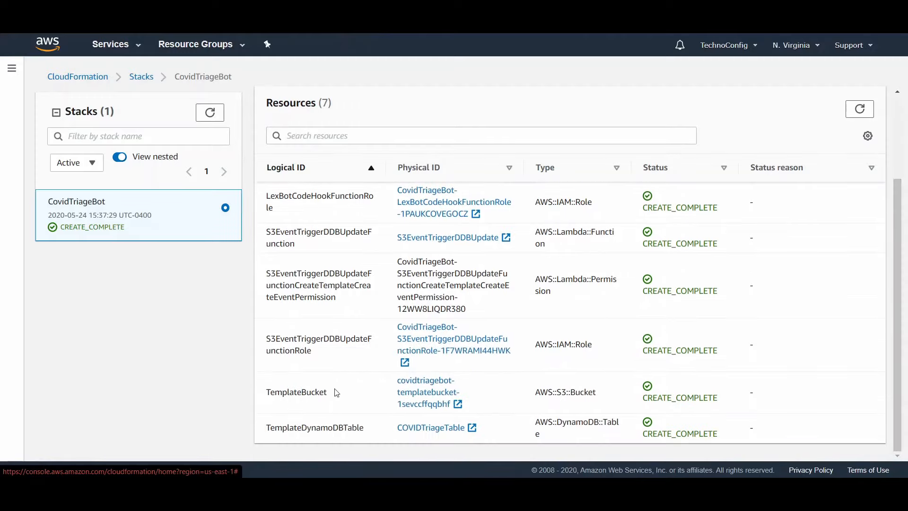